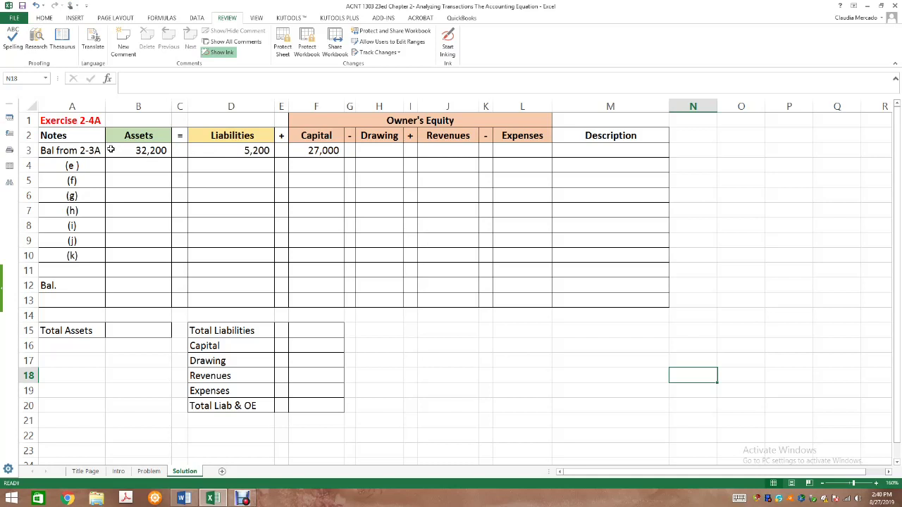
- Check the sum of opening balances A3:F3, then view transactions e–k on the Problem sheet
{"action": "left_click_drag", "start_coordinate": [85, 151], "coordinate": [295, 151]}
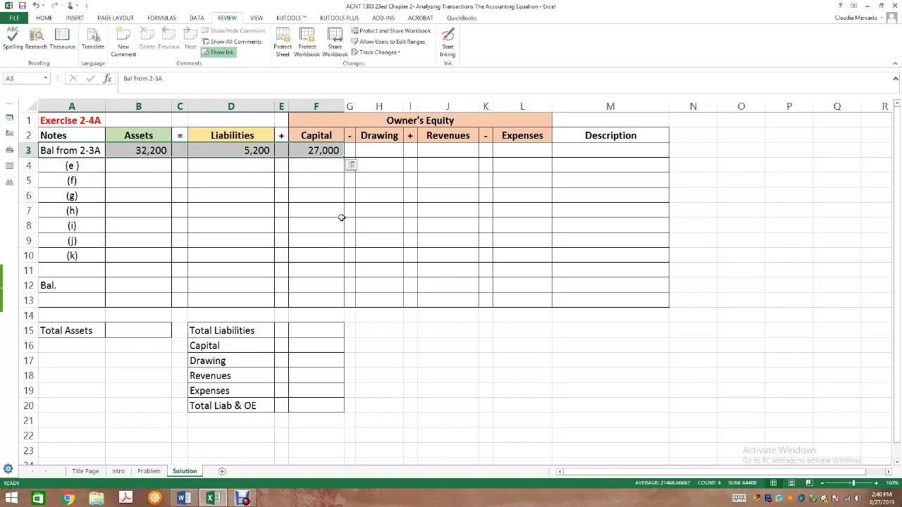
{"action": "left_click_drag", "start_coordinate": [84, 150], "coordinate": [307, 150]}
{"action": "left_click", "coordinate": [131, 165]}
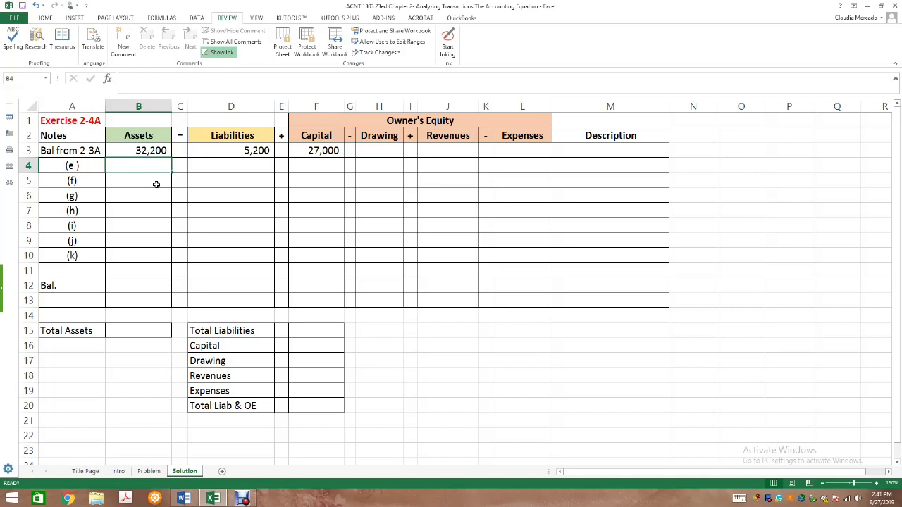
{"action": "left_click", "coordinate": [148, 472]}
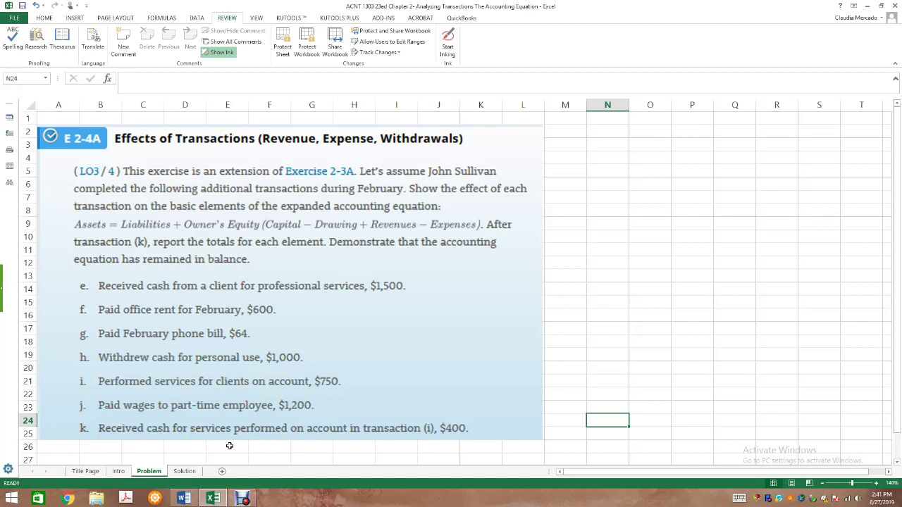
- Switch back to the Solution sheet's Exercise 2-4A table
{"action": "left_click", "coordinate": [196, 471]}
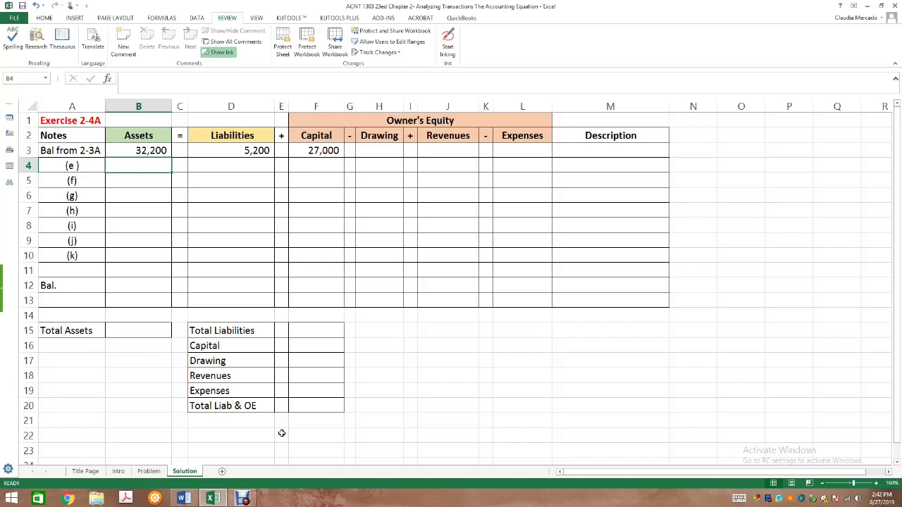
- Enter 1,500 under Assets and 1,500 under Revenues for transaction (e)
{"action": "type", "text": "1500"}
{"action": "key", "text": "Tab"}
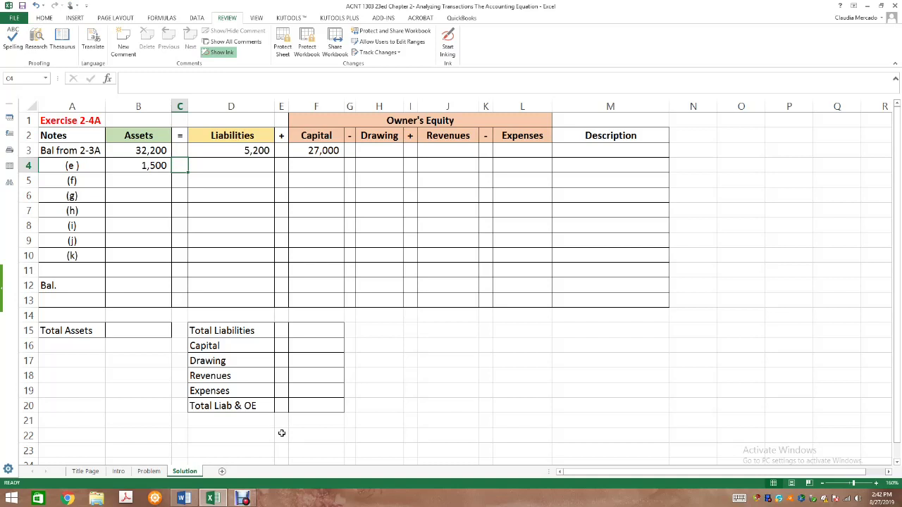
{"action": "left_click", "coordinate": [455, 168]}
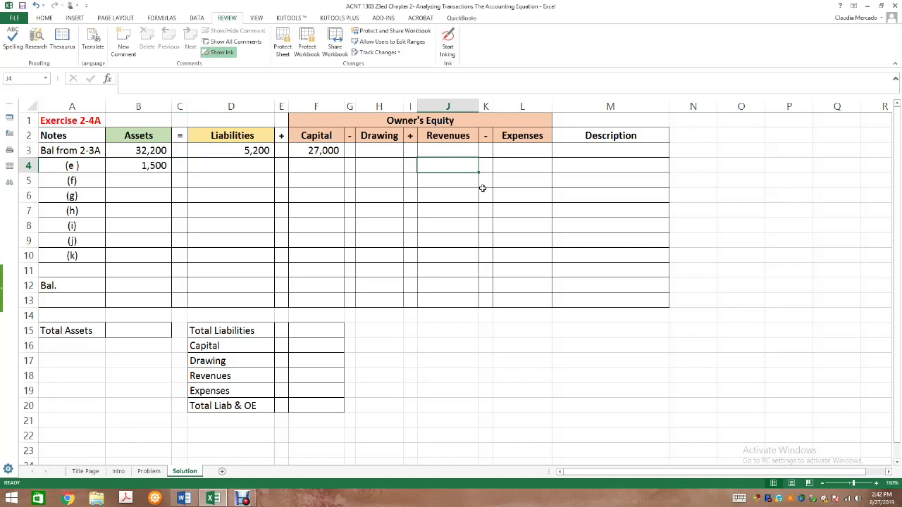
{"action": "type", "text": "1500"}
{"action": "key", "text": "Return"}
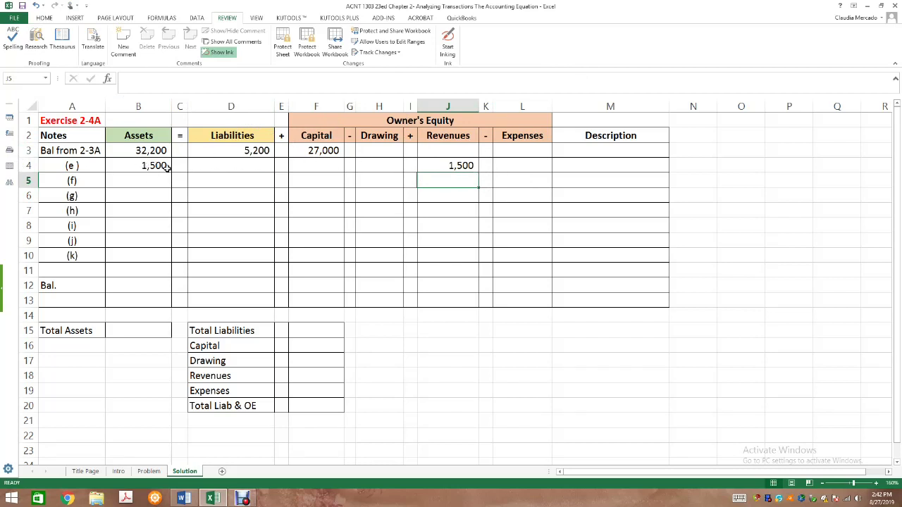
- Describe transaction (e) as 'Service fees', then check transaction (f) on the Problem sheet
{"action": "left_click", "coordinate": [576, 166]}
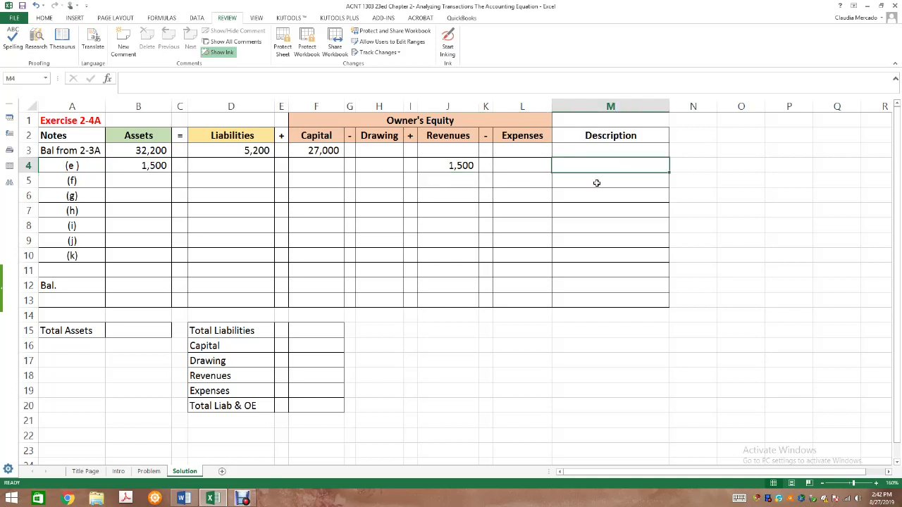
{"action": "type", "text": "Serv"}
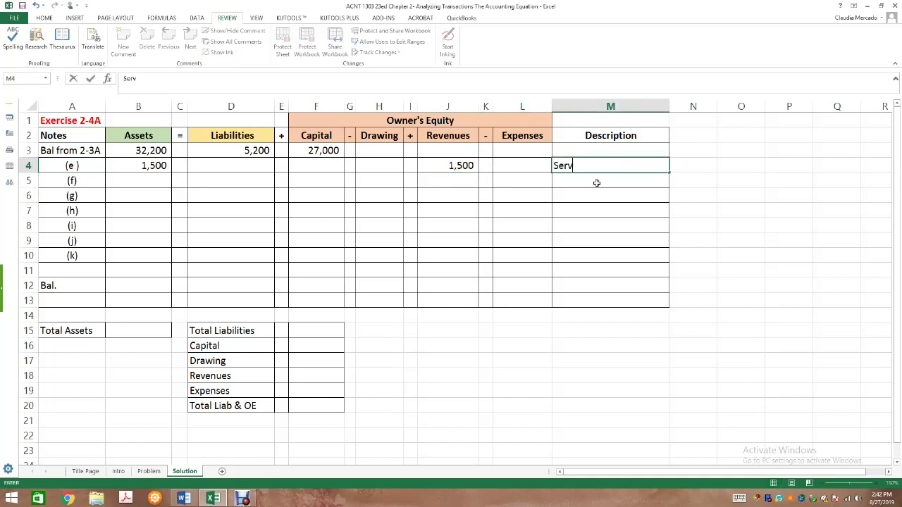
{"action": "type", "text": "ice fees"}
{"action": "left_click", "coordinate": [597, 182]}
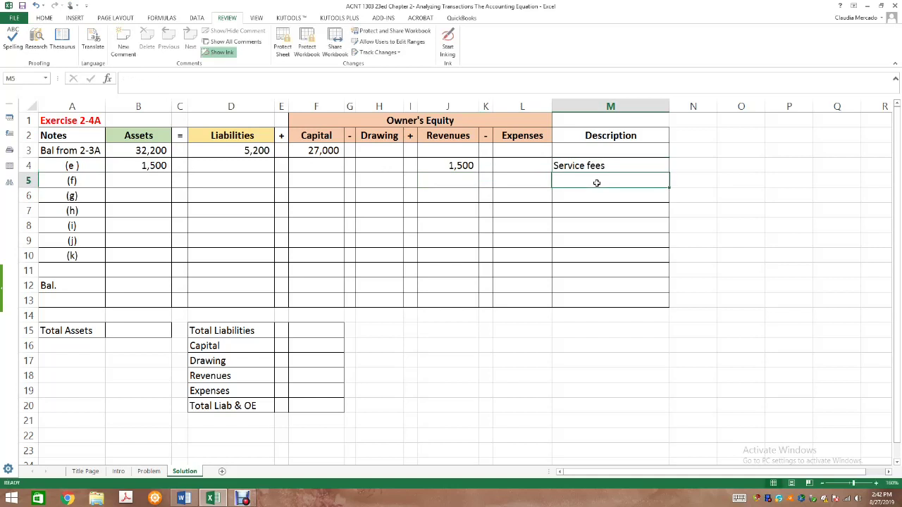
{"action": "left_click", "coordinate": [165, 182]}
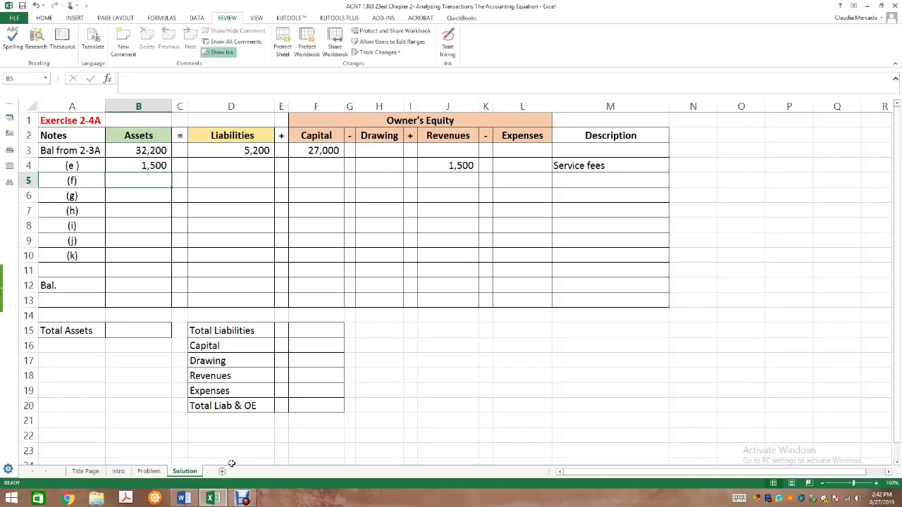
{"action": "left_click", "coordinate": [149, 471]}
- Enter (600) under Assets in B5 for transaction (f)
{"action": "scroll", "coordinate": [205, 355], "scroll_direction": "down", "scroll_amount": 2}
{"action": "scroll", "coordinate": [204, 355], "scroll_direction": "down", "scroll_amount": 1}
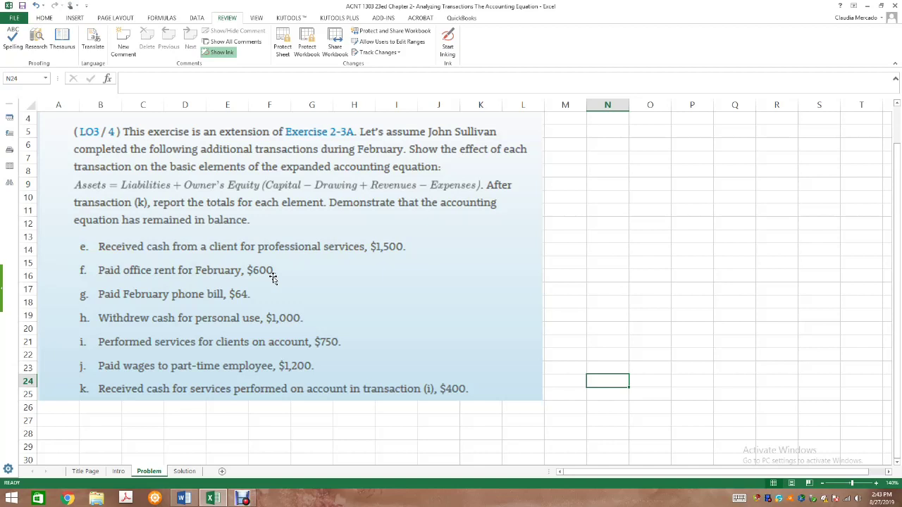
{"action": "left_click", "coordinate": [186, 472]}
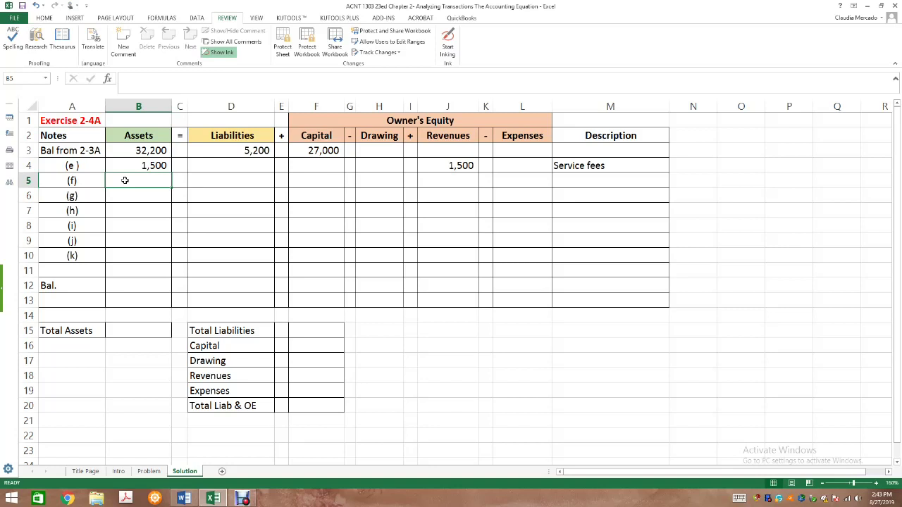
{"action": "type", "text": "("}
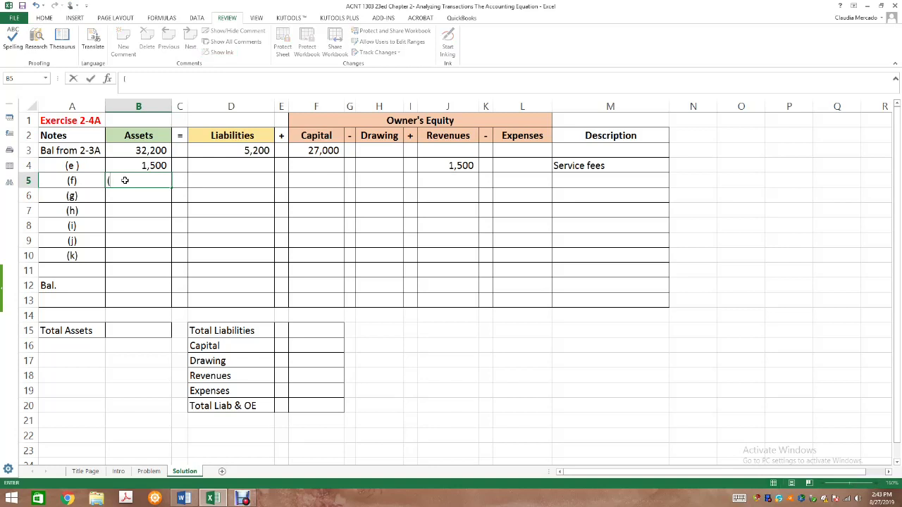
{"action": "type", "text": "600)"}
{"action": "key", "text": "Return"}
{"action": "key", "text": "Up"}
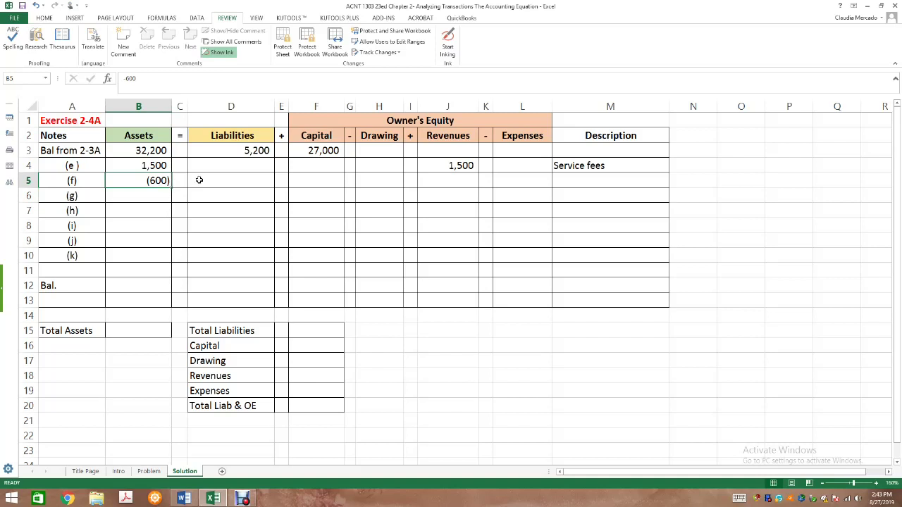
- Record the 600 Expenses amount in L5 with a minus sign in K5
{"action": "left_click", "coordinate": [521, 181]}
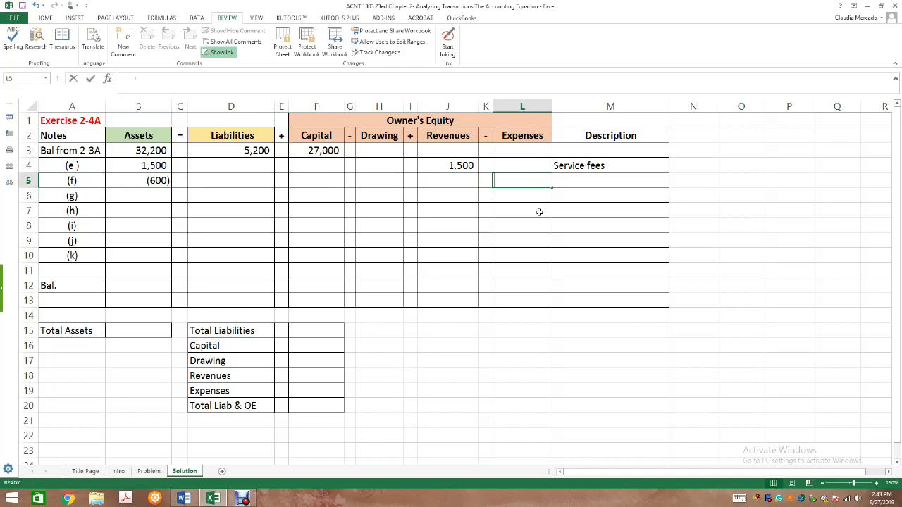
{"action": "type", "text": "600"}
{"action": "key", "text": "Return"}
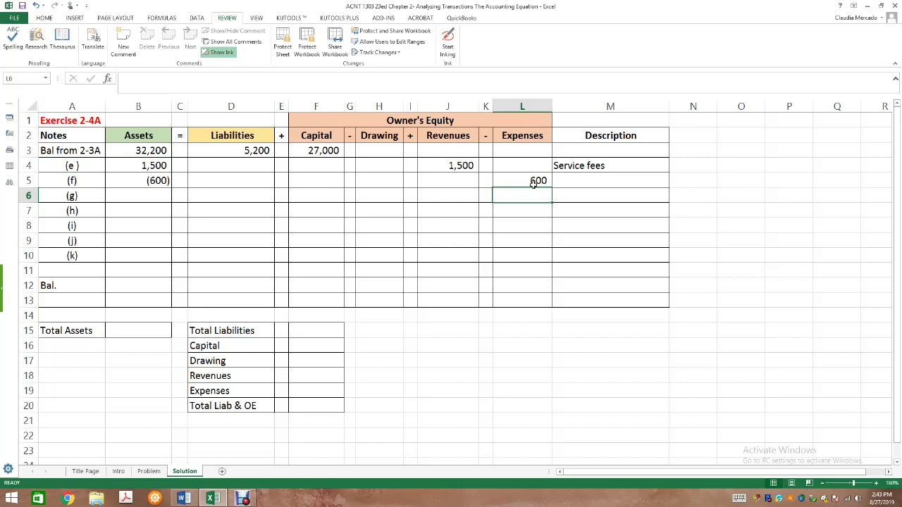
{"action": "left_click_drag", "start_coordinate": [488, 138], "coordinate": [484, 182]}
{"action": "left_click", "coordinate": [484, 182]}
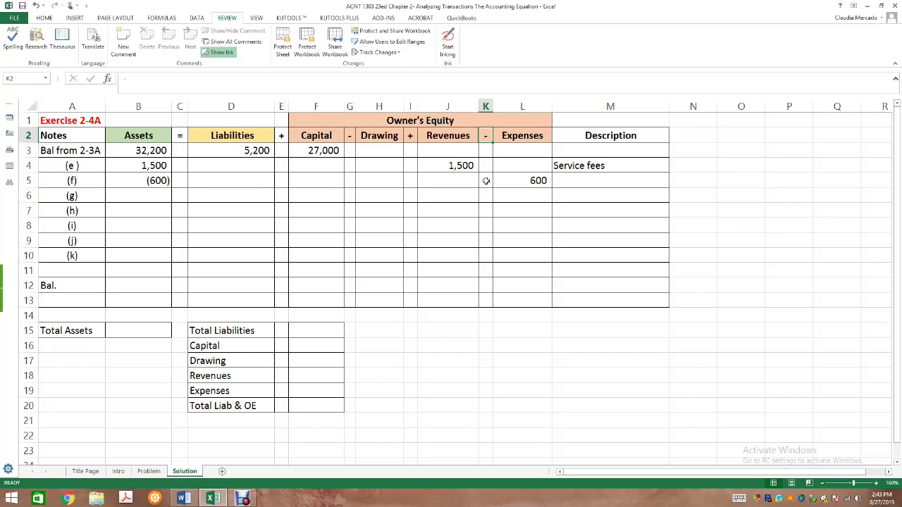
{"action": "type", "text": "-"}
{"action": "left_click", "coordinate": [562, 238]}
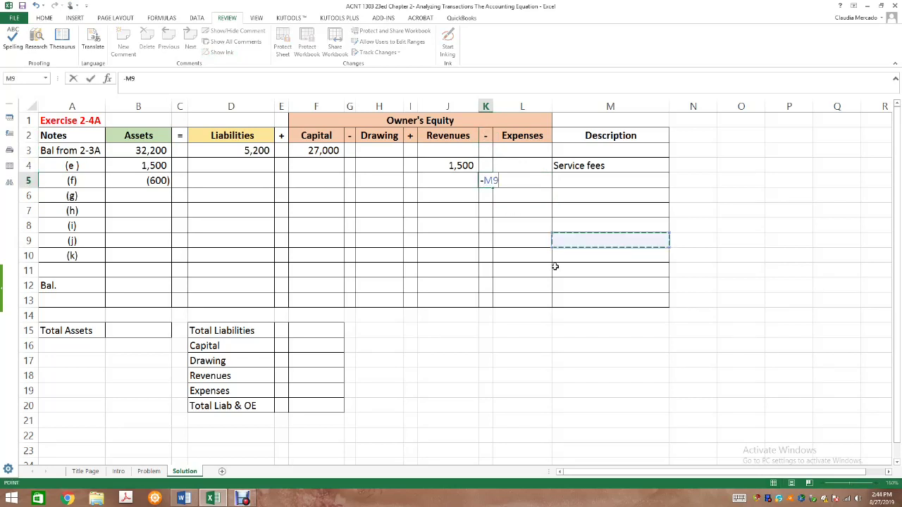
{"action": "key", "text": "BackSpace"}
{"action": "key", "text": "BackSpace"}
{"action": "key", "text": "Return"}
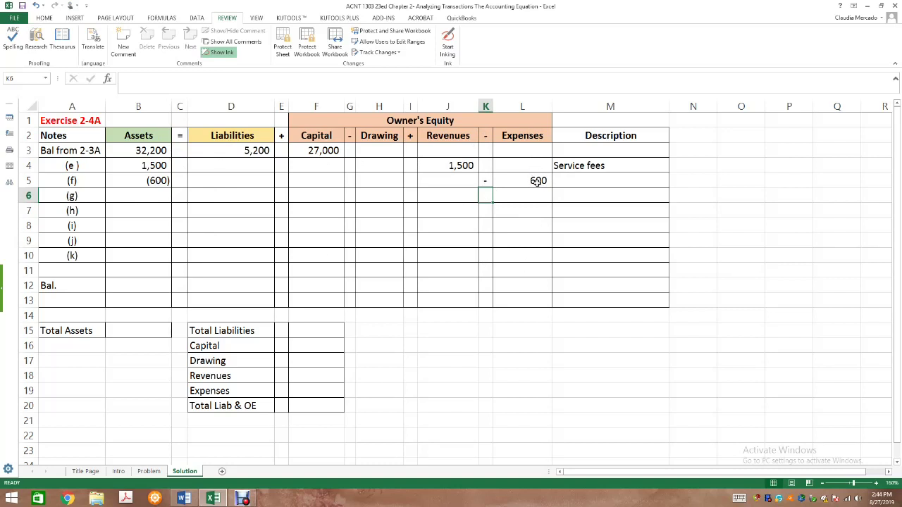
- Describe transaction (f) as 'Rent Expense' and view transaction (g) on the Problem sheet
{"action": "double_click", "coordinate": [568, 185]}
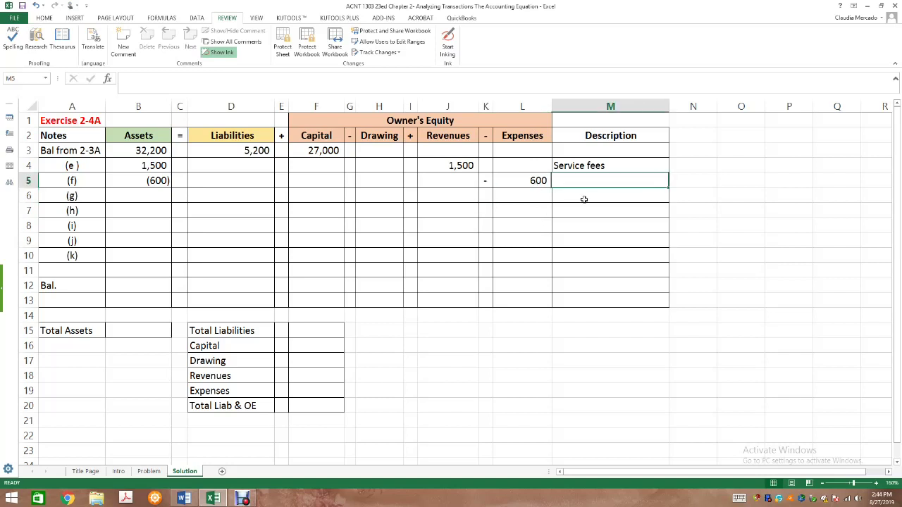
{"action": "type", "text": "Rent Expense"}
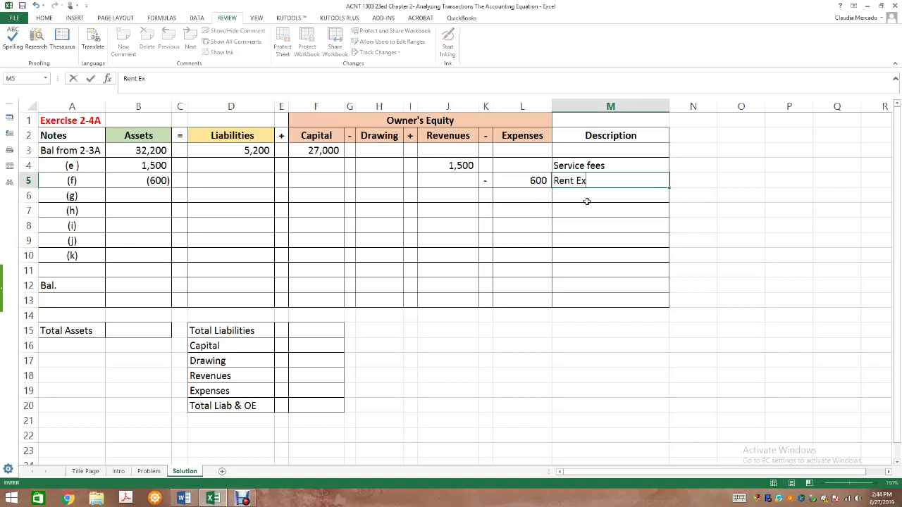
{"action": "key", "text": "Return"}
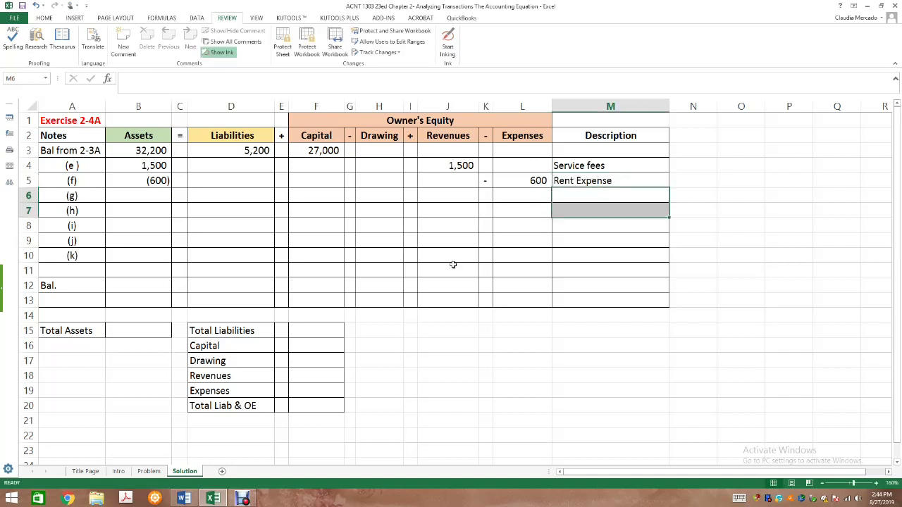
{"action": "left_click", "coordinate": [139, 198]}
{"action": "left_click", "coordinate": [149, 472]}
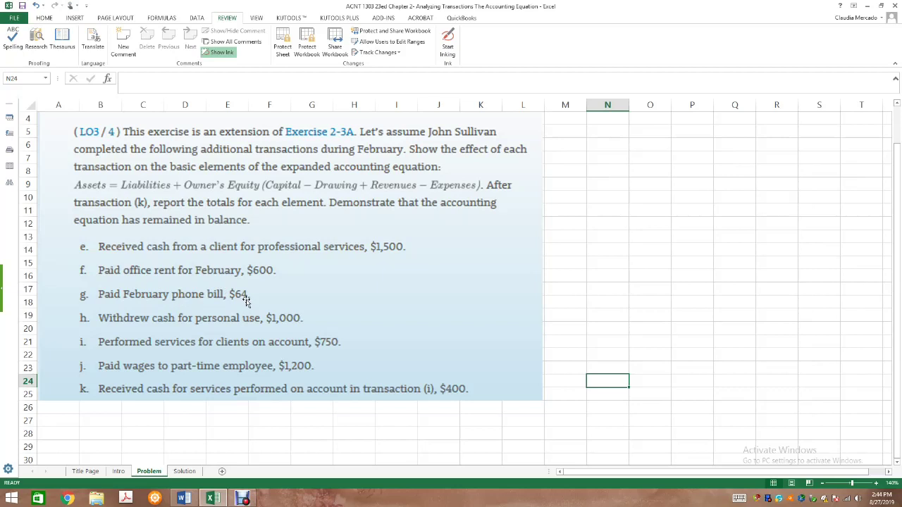
{"action": "left_click", "coordinate": [220, 502]}
- Enter transaction (g): (64) under Assets and a subtracted 64 under Expenses
{"action": "left_click", "coordinate": [184, 501]}
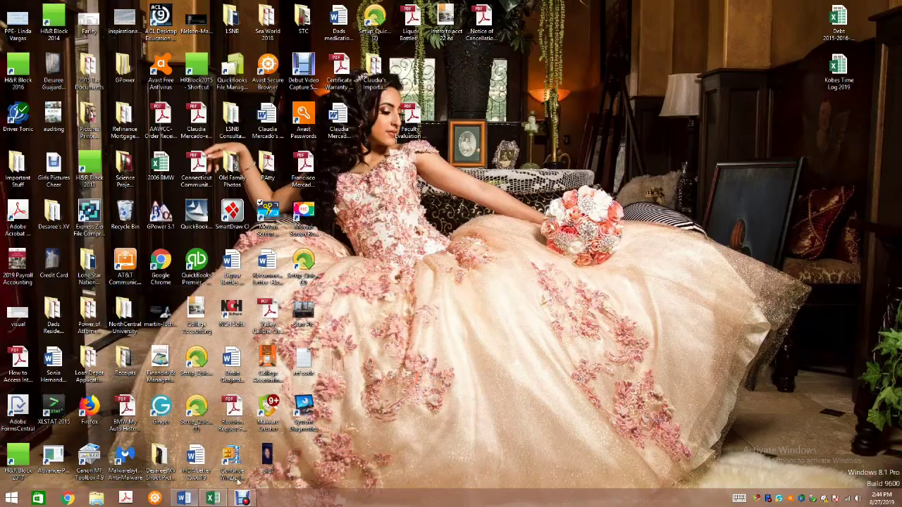
{"action": "left_click", "coordinate": [213, 499]}
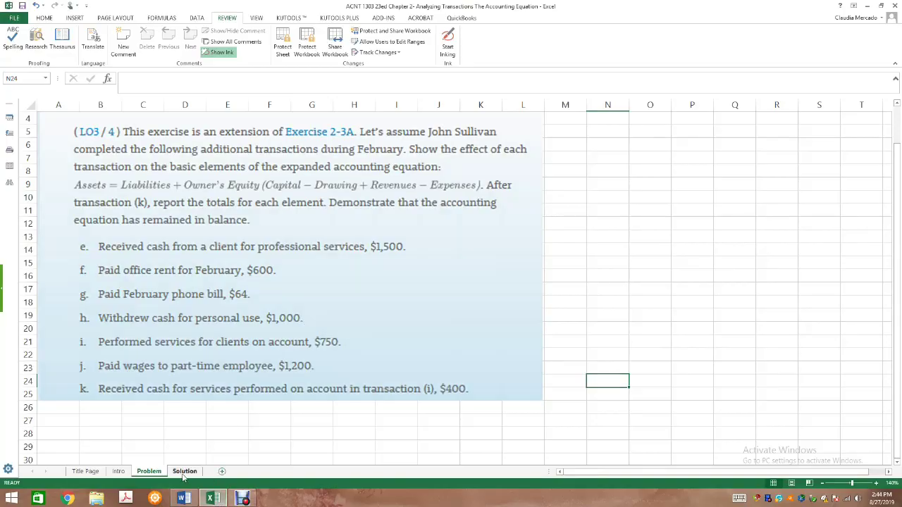
{"action": "left_click", "coordinate": [185, 472]}
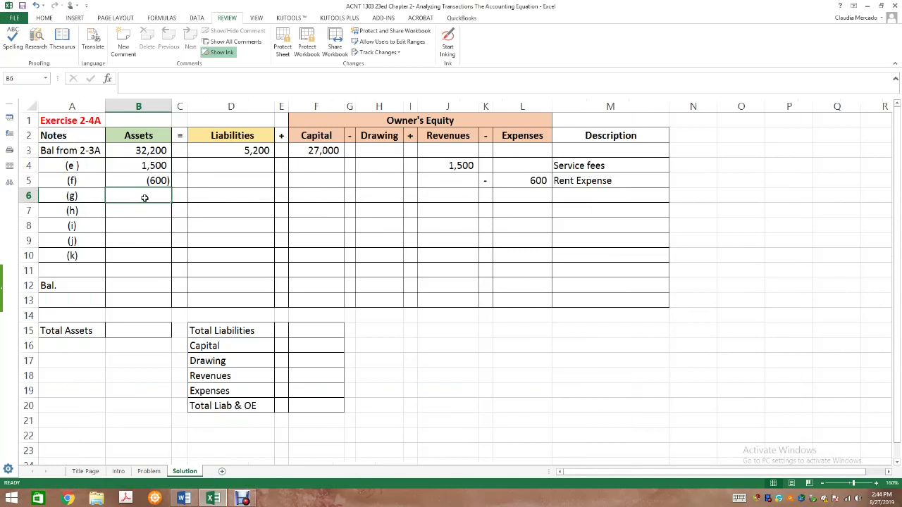
{"action": "type", "text": "("}
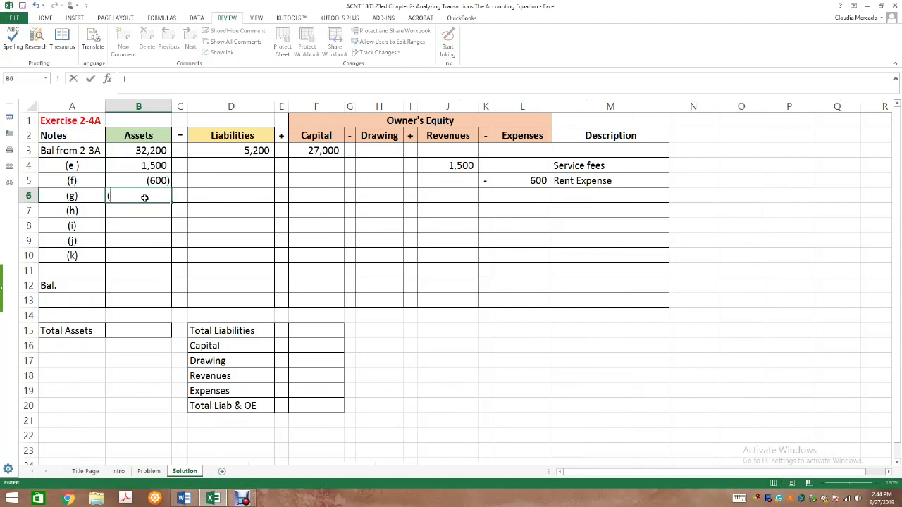
{"action": "type", "text": "64)"}
{"action": "key", "text": "Tab"}
{"action": "key", "text": "Tab"}
{"action": "key", "text": "Tab"}
{"action": "key", "text": "Tab"}
{"action": "key", "text": "Tab"}
{"action": "key", "text": "Tab"}
{"action": "key", "text": "Tab"}
{"action": "key", "text": "Tab"}
{"action": "key", "text": "Tab"}
{"action": "key", "text": "Tab"}
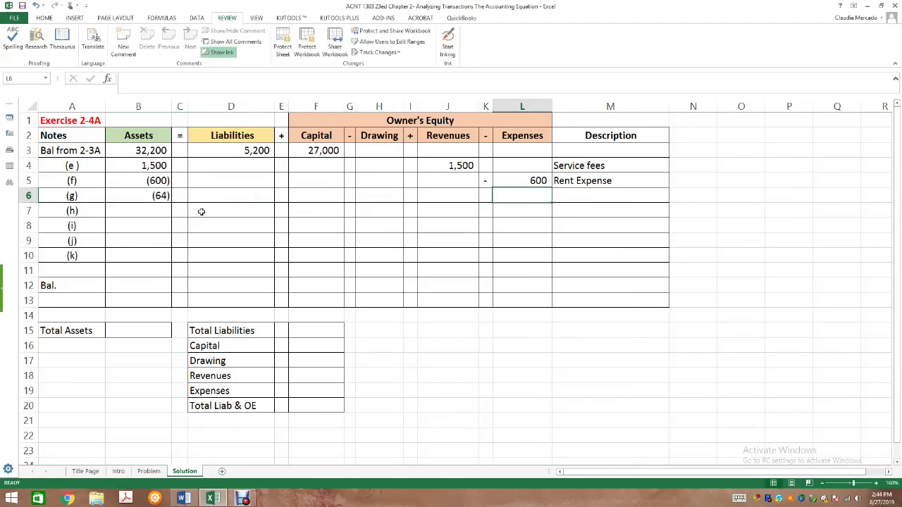
{"action": "type", "text": "64"}
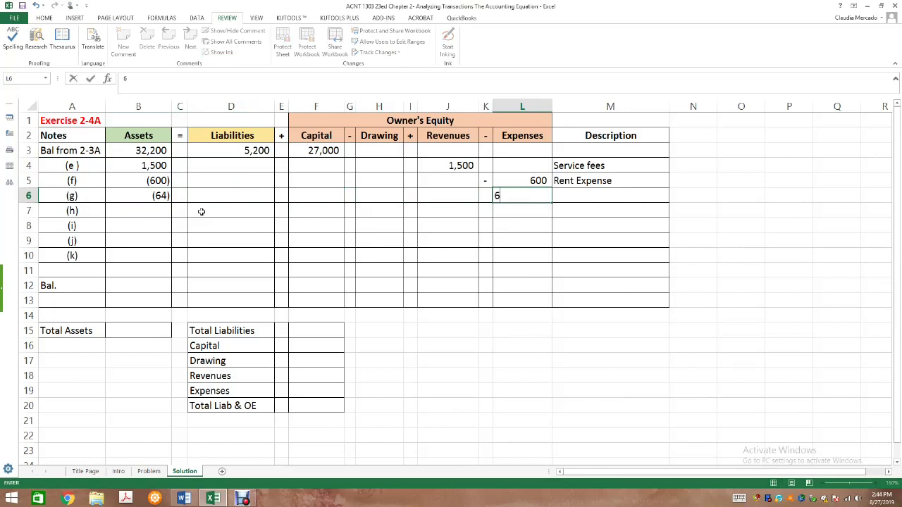
{"action": "key", "text": "Left"}
{"action": "type", "text": "-"}
{"action": "key", "text": "Return"}
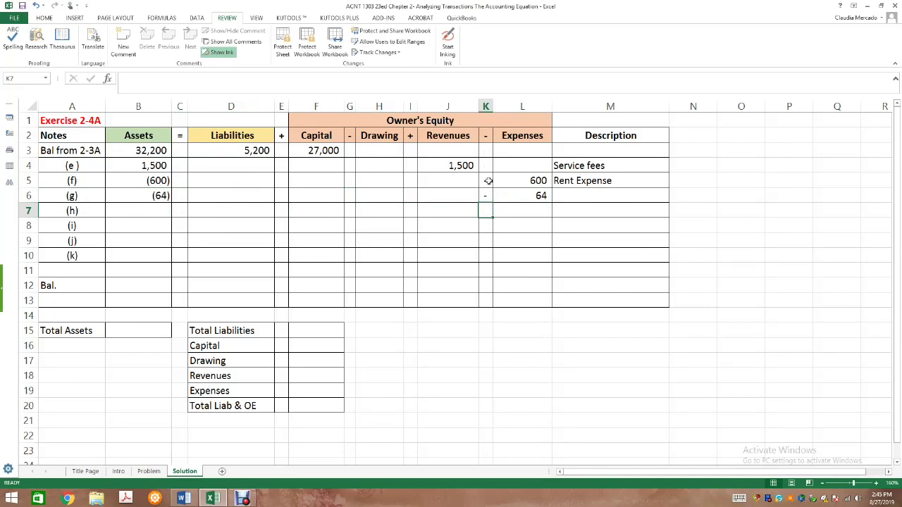
- Describe transaction (g) as 'Phone Expense', save the workbook, and view the Problem sheet
{"action": "left_click", "coordinate": [622, 195]}
{"action": "type", "text": "Phone Expense"}
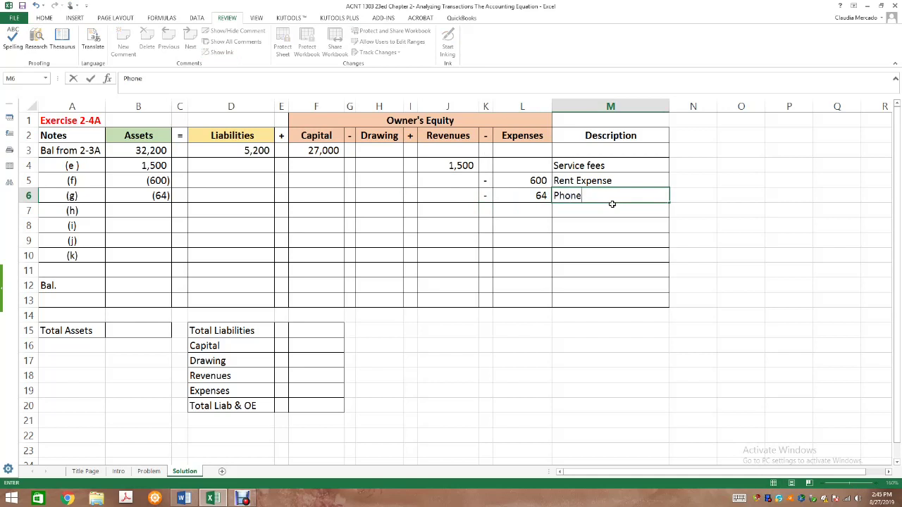
{"action": "left_click", "coordinate": [156, 212]}
{"action": "left_click", "coordinate": [22, 6]}
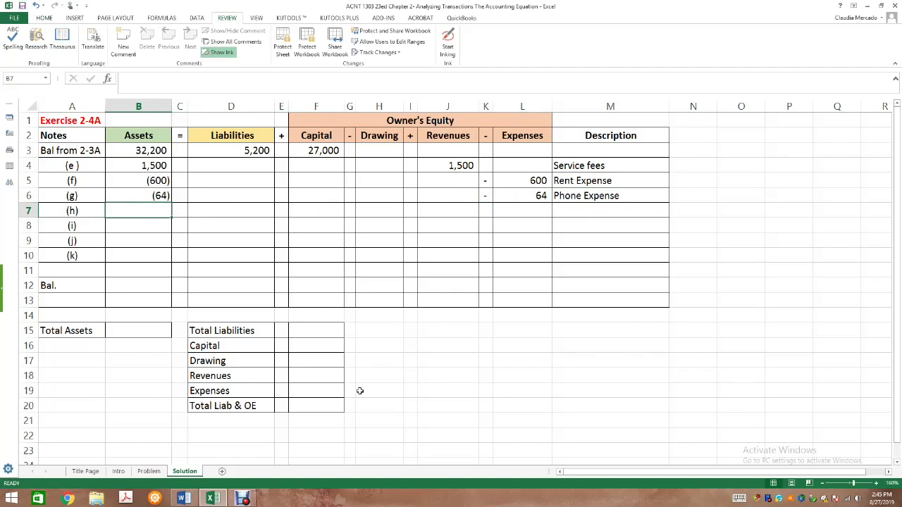
{"action": "left_click", "coordinate": [149, 472]}
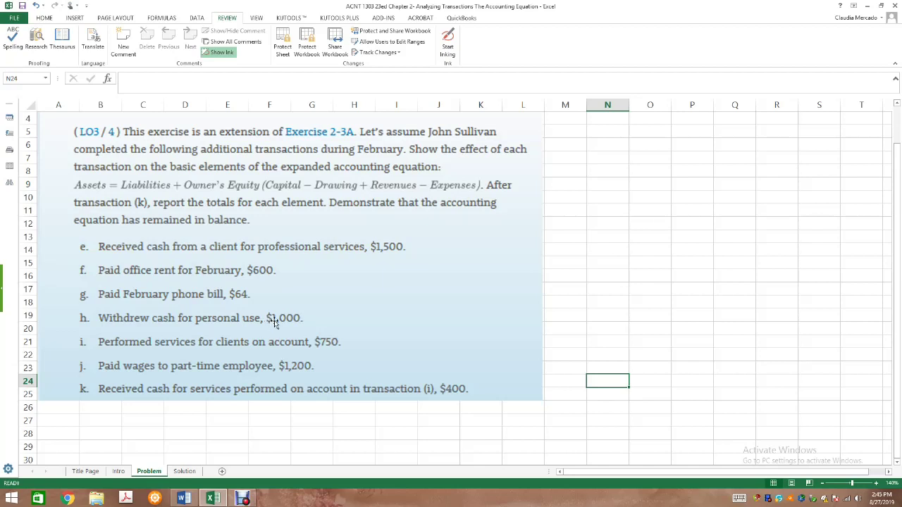
- Back on the Solution sheet, type (1000) into B7 for transaction (h)
{"action": "left_click", "coordinate": [184, 471]}
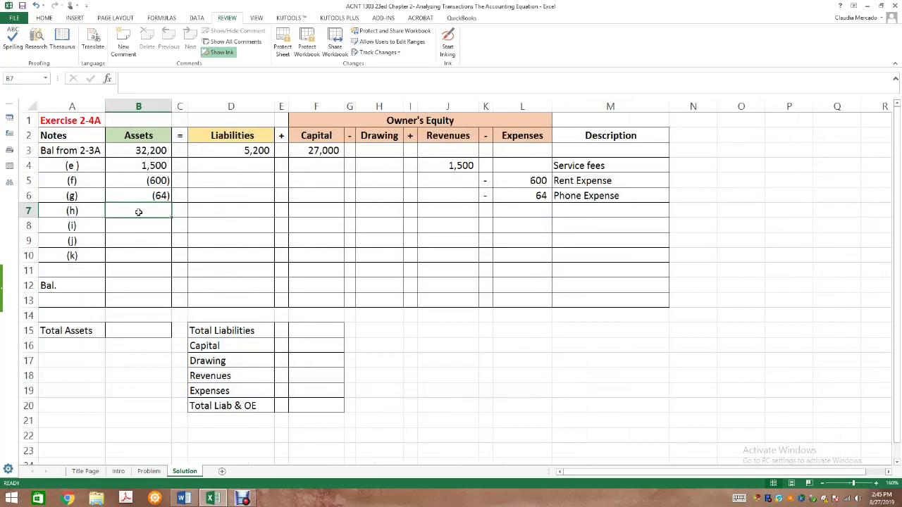
{"action": "type", "text": "("}
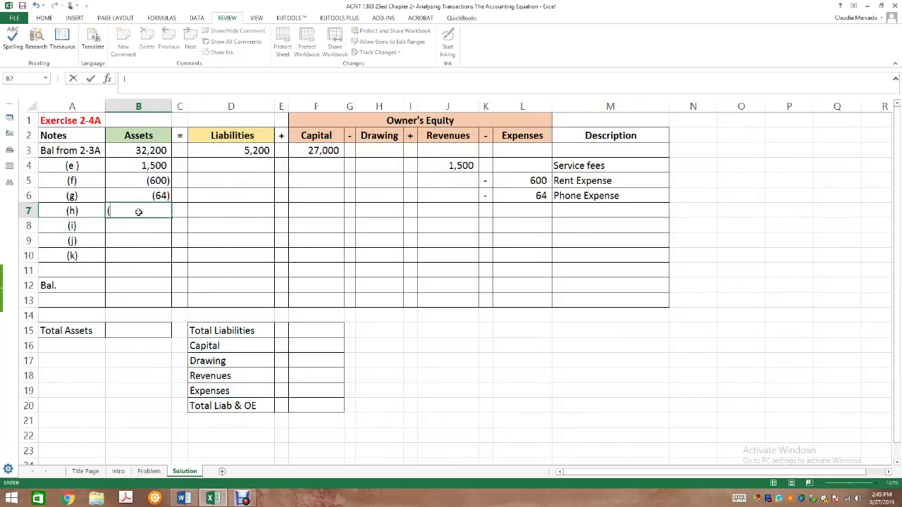
{"action": "type", "text": "1000)"}
- Confirm the (1,000) Assets decrease in B7 and locate the Drawing cell for (h)
{"action": "key", "text": "Return"}
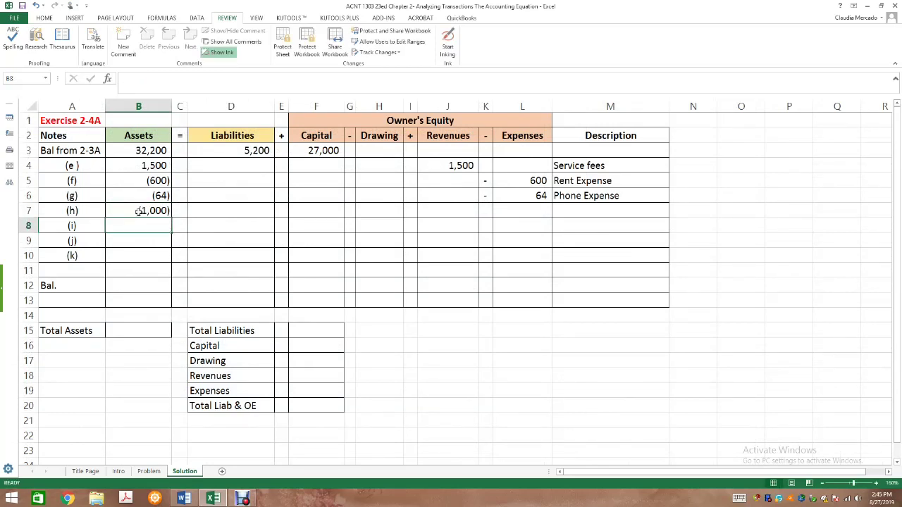
{"action": "left_click", "coordinate": [139, 212]}
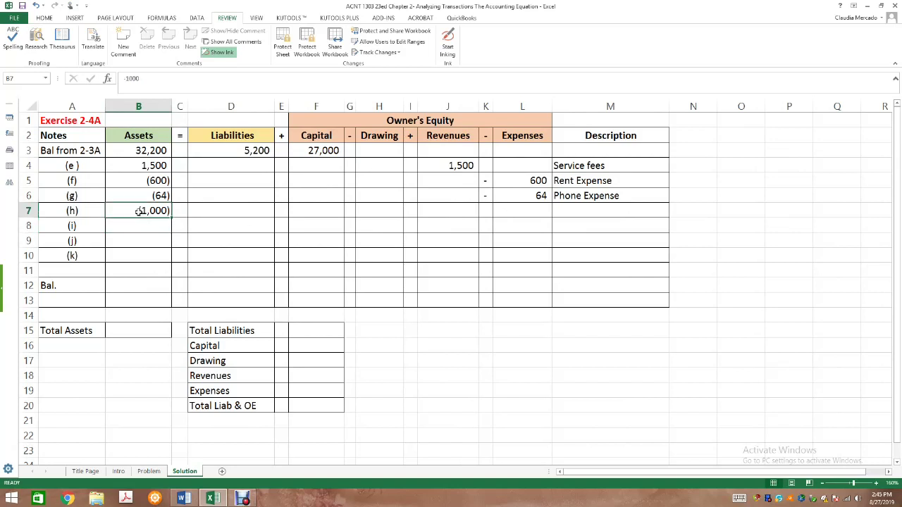
{"action": "key", "text": "Right"}
{"action": "key", "text": "Right"}
{"action": "key", "text": "Right"}
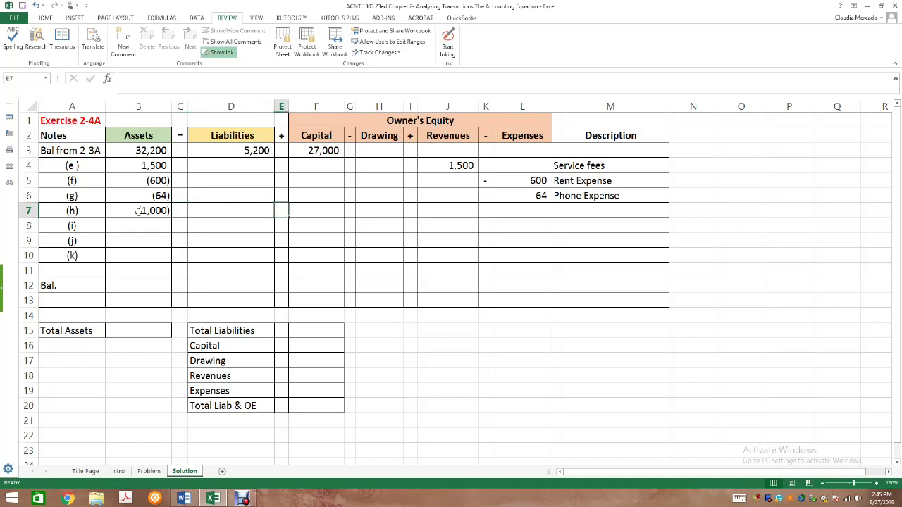
{"action": "left_click", "coordinate": [373, 130]}
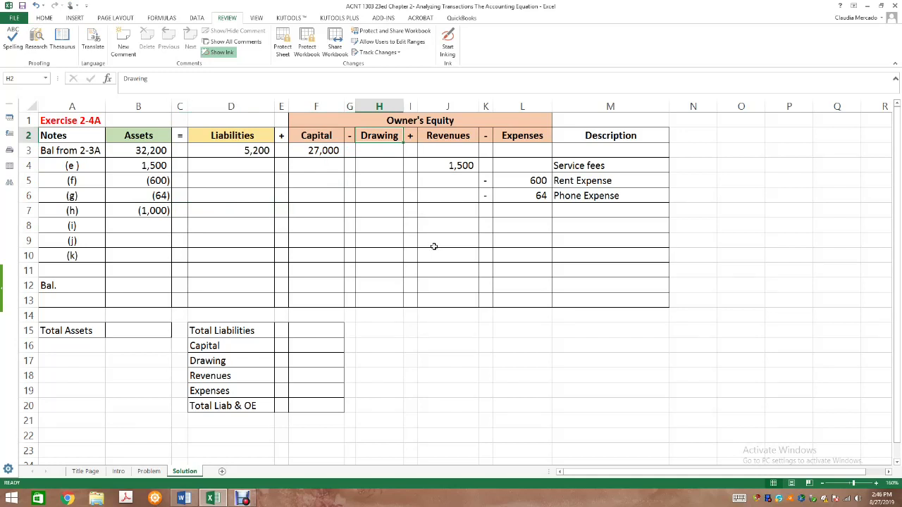
{"action": "left_click", "coordinate": [381, 198]}
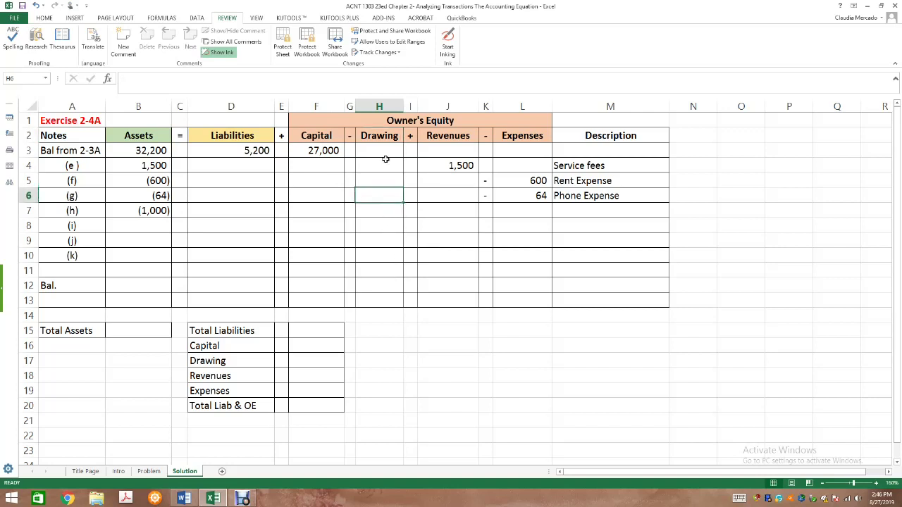
{"action": "left_click", "coordinate": [372, 211]}
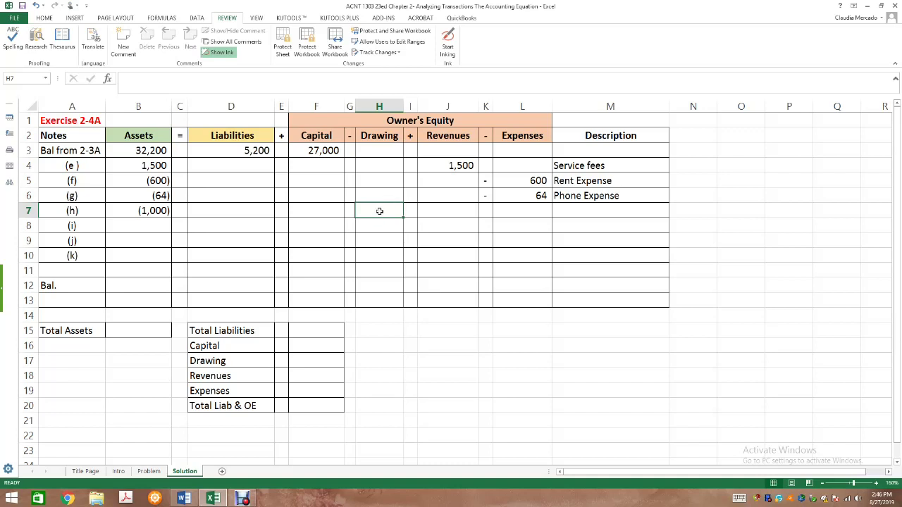
- Enter 1,000 under Drawing in H7 with a minus sign in G7
{"action": "type", "text": "1000"}
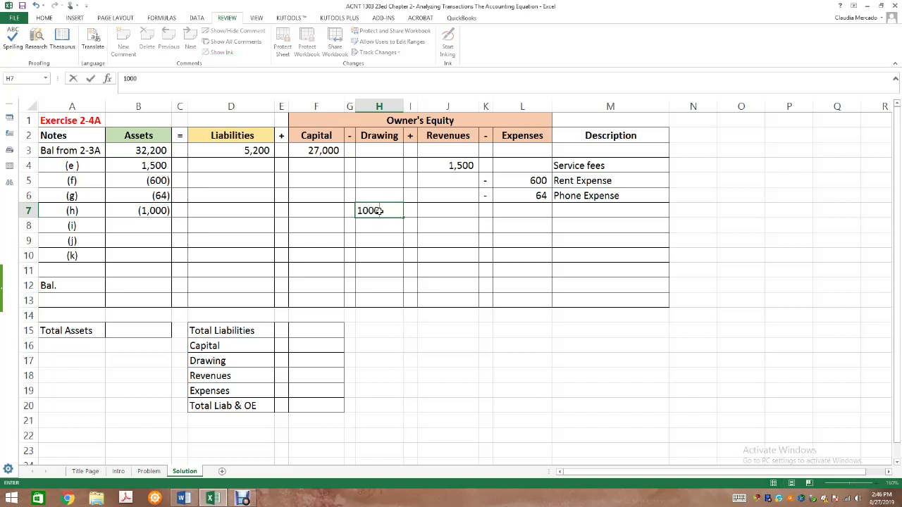
{"action": "key", "text": "Return"}
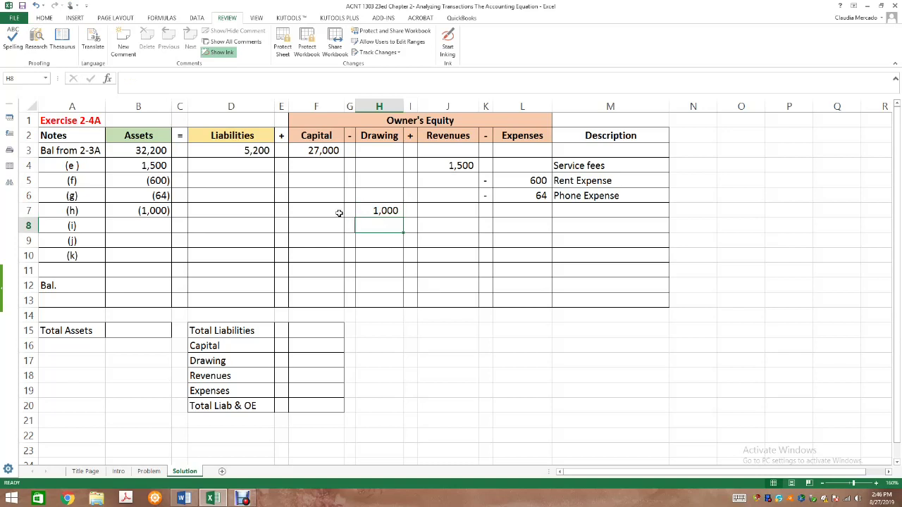
{"action": "left_click", "coordinate": [349, 138]}
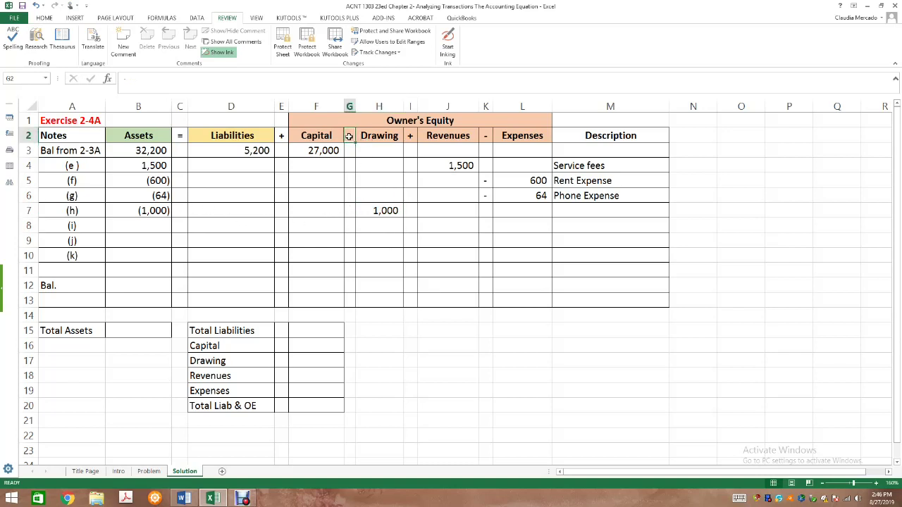
{"action": "left_click", "coordinate": [350, 210]}
{"action": "type", "text": "-"}
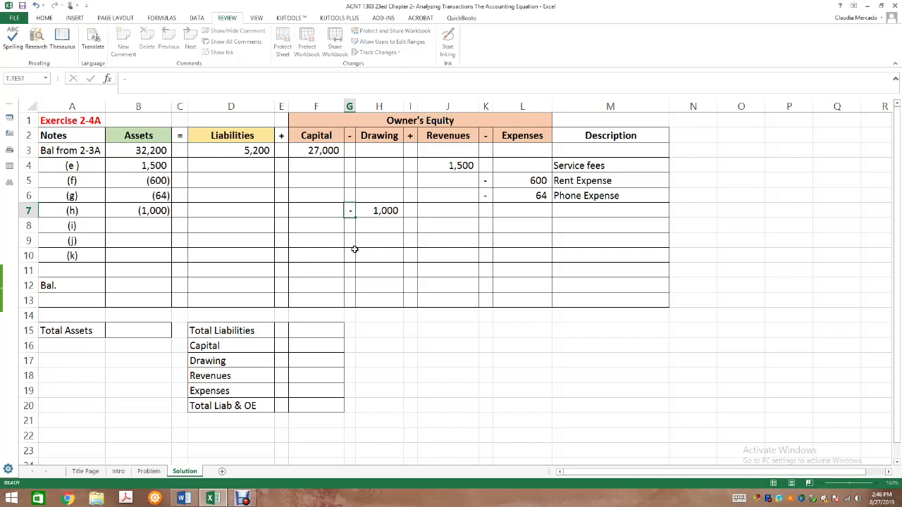
{"action": "key", "text": "Return"}
{"action": "left_click_drag", "start_coordinate": [345, 138], "coordinate": [349, 212]}
{"action": "left_click", "coordinate": [379, 227]}
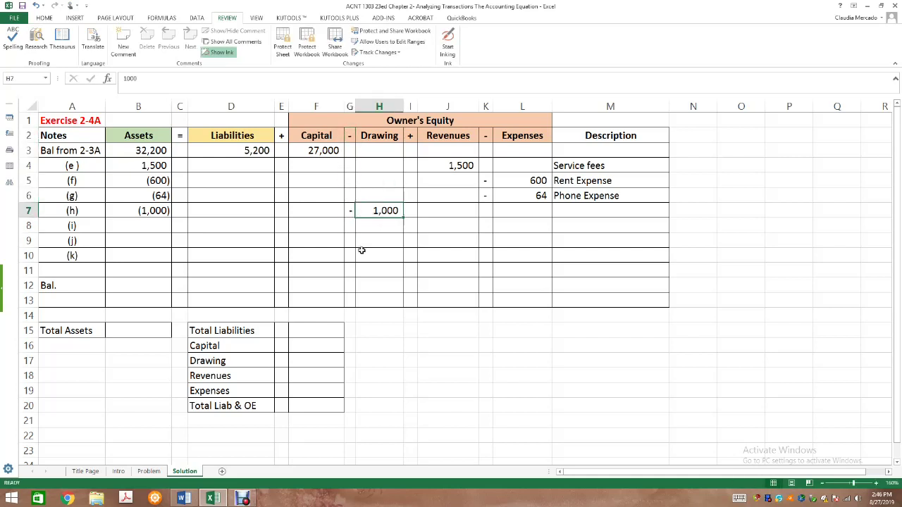
{"action": "left_click", "coordinate": [127, 227]}
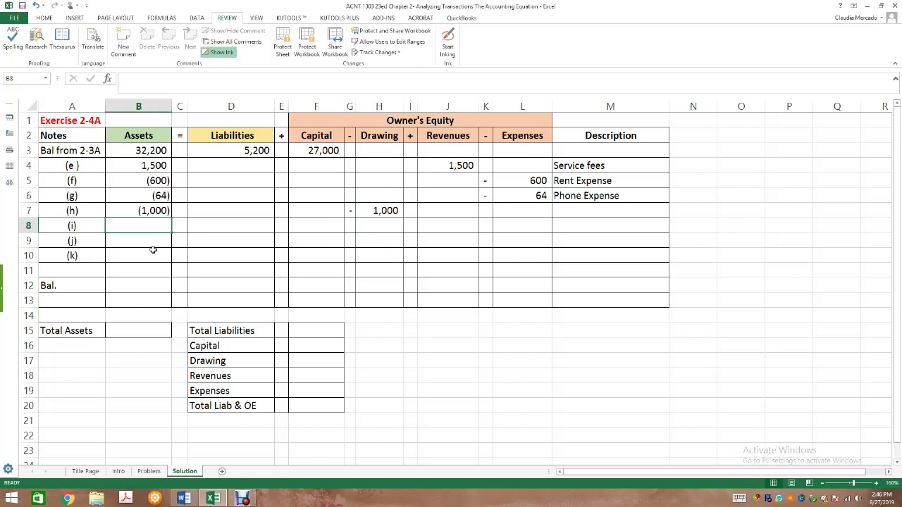
- Enter 'Withdrawal personal use' as transaction (h)'s description in M7
{"action": "left_click", "coordinate": [148, 470]}
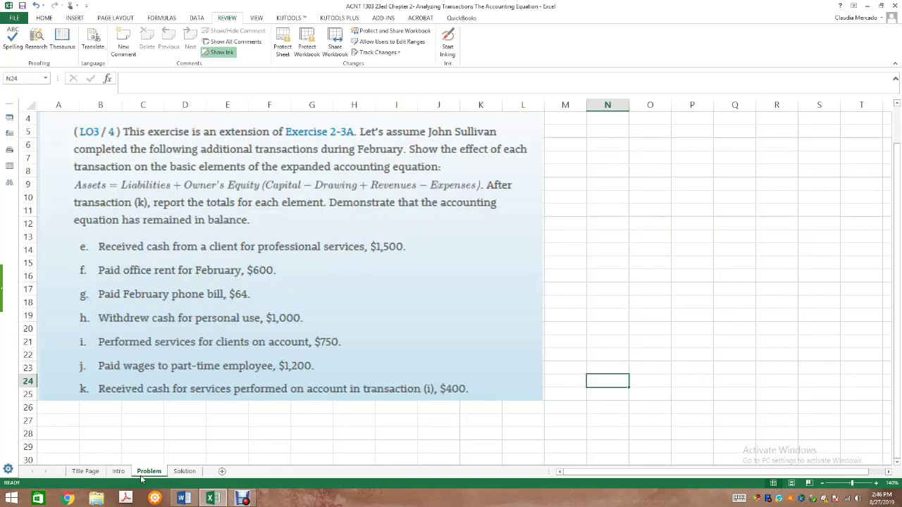
{"action": "left_click", "coordinate": [185, 472]}
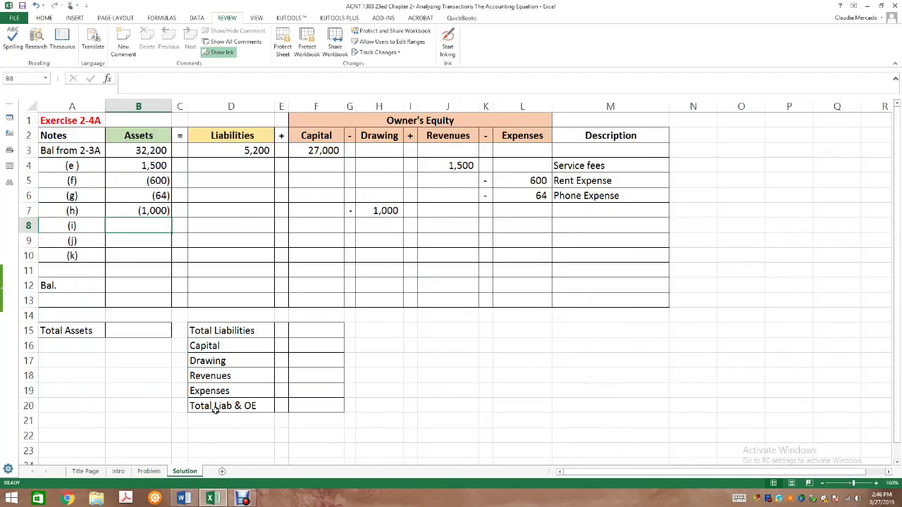
{"action": "left_click", "coordinate": [573, 212]}
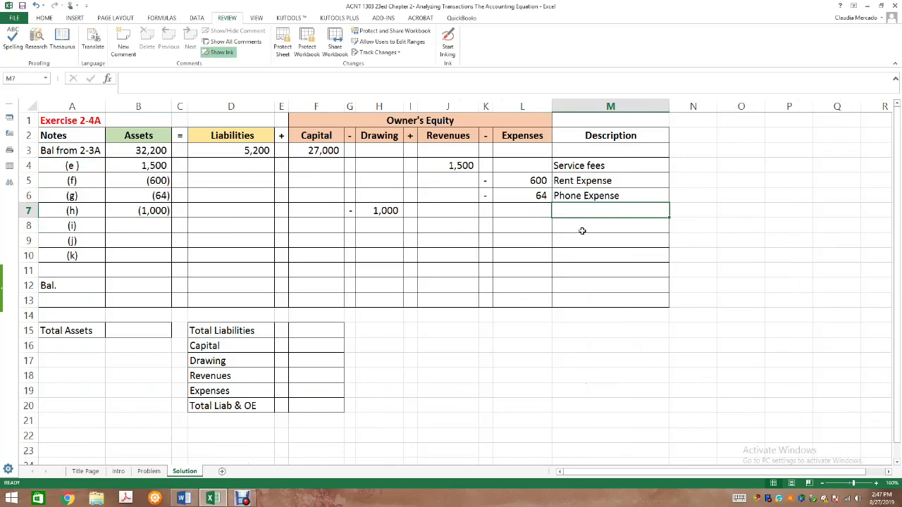
{"action": "type", "text": "Witdh"}
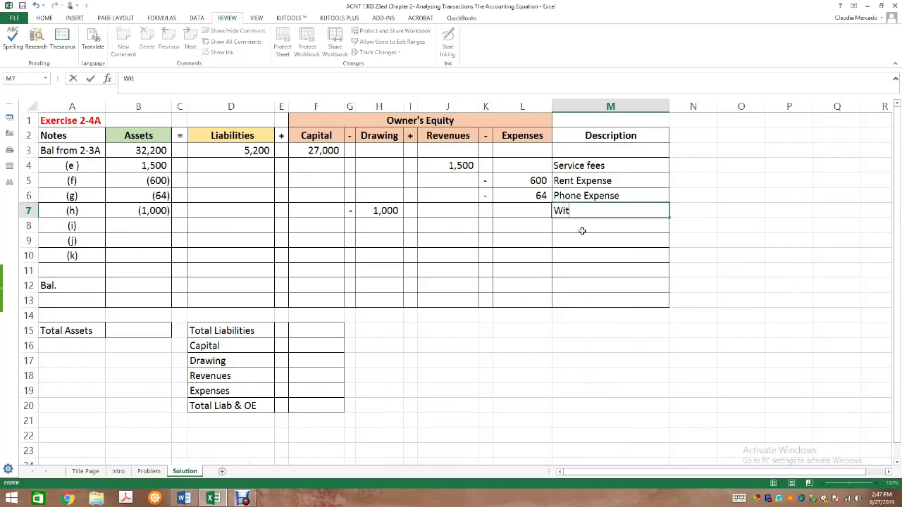
{"action": "key", "text": "BackSpace"}
{"action": "key", "text": "BackSpace"}
{"action": "type", "text": "hdrawl"}
{"action": "key", "text": "BackSpace"}
{"action": "key", "text": "BackSpace"}
{"action": "key", "text": "BackSpace"}
{"action": "type", "text": "awal personal use"}
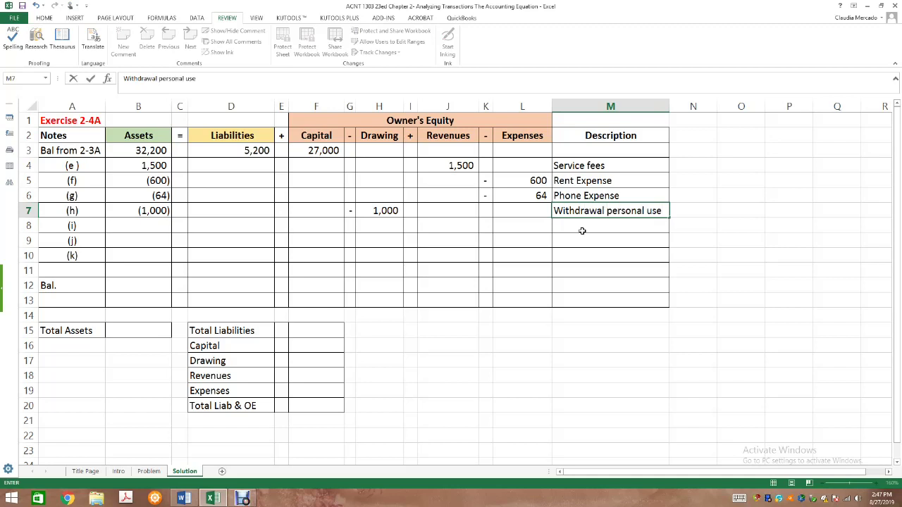
{"action": "key", "text": "Return"}
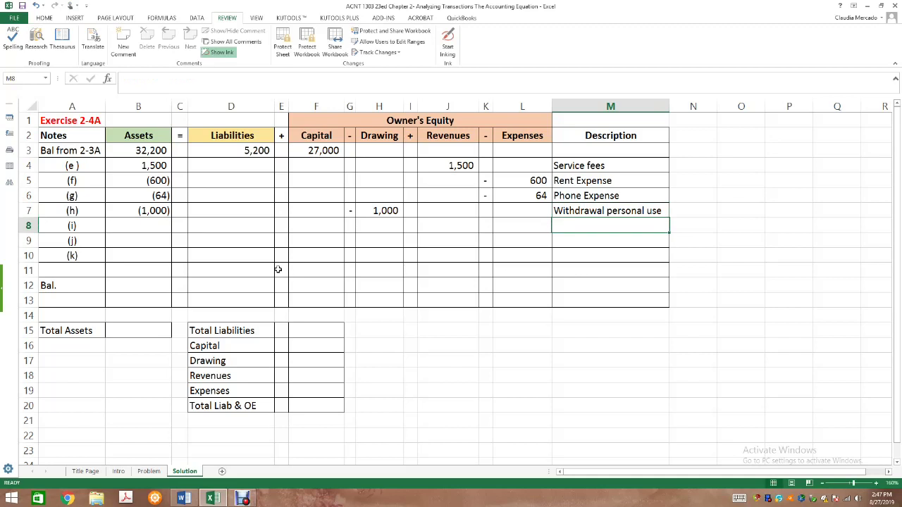
{"action": "left_click", "coordinate": [145, 230]}
- Read transaction (i), $750 services on account, on the Problem sheet, then return to Solution
{"action": "left_click", "coordinate": [149, 472]}
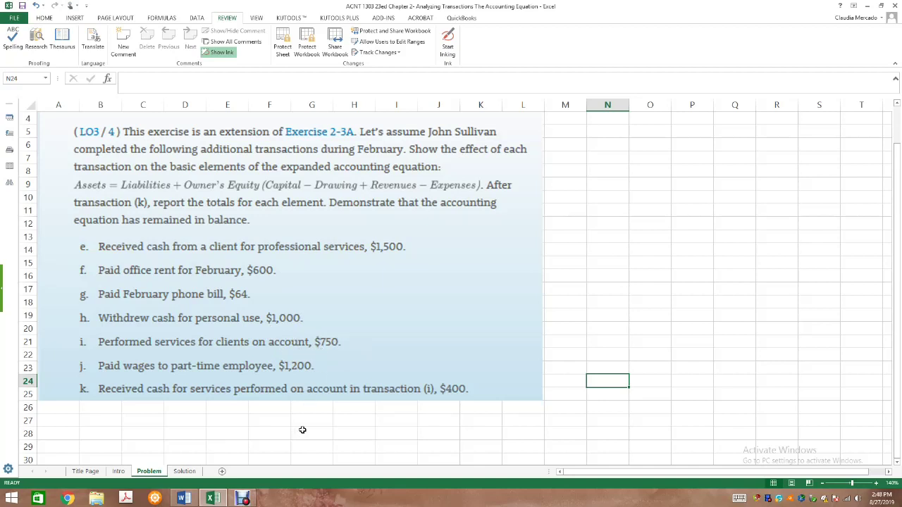
{"action": "left_click", "coordinate": [186, 472]}
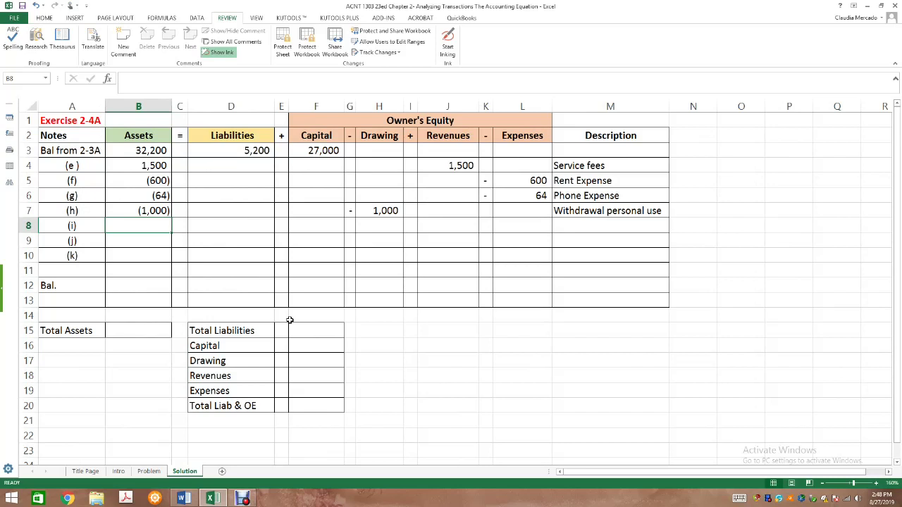
- Enter 750 under Assets and 750 under Revenues for transaction (i)
{"action": "type", "text": "750"}
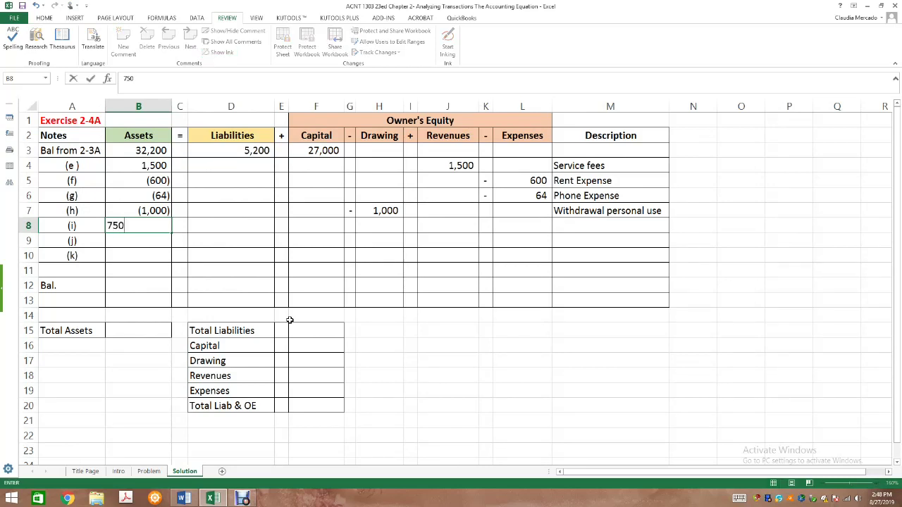
{"action": "key", "text": "Return"}
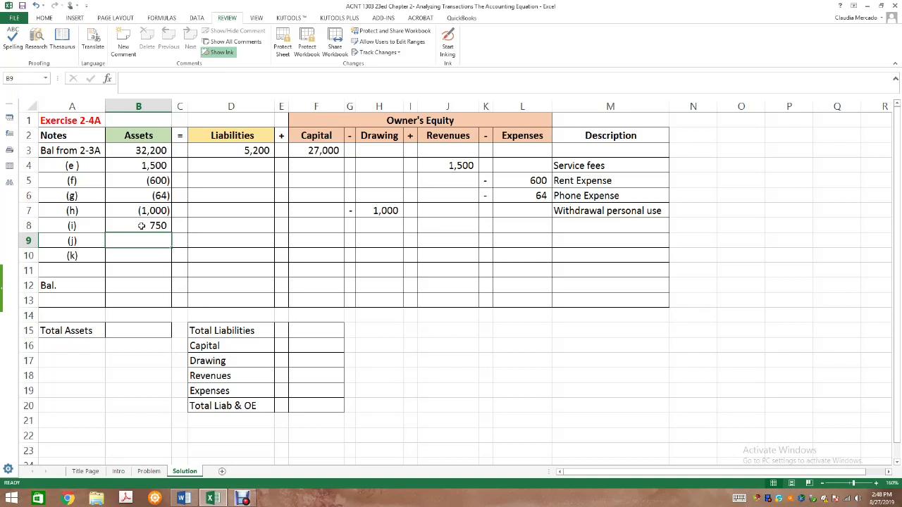
{"action": "left_click", "coordinate": [446, 226]}
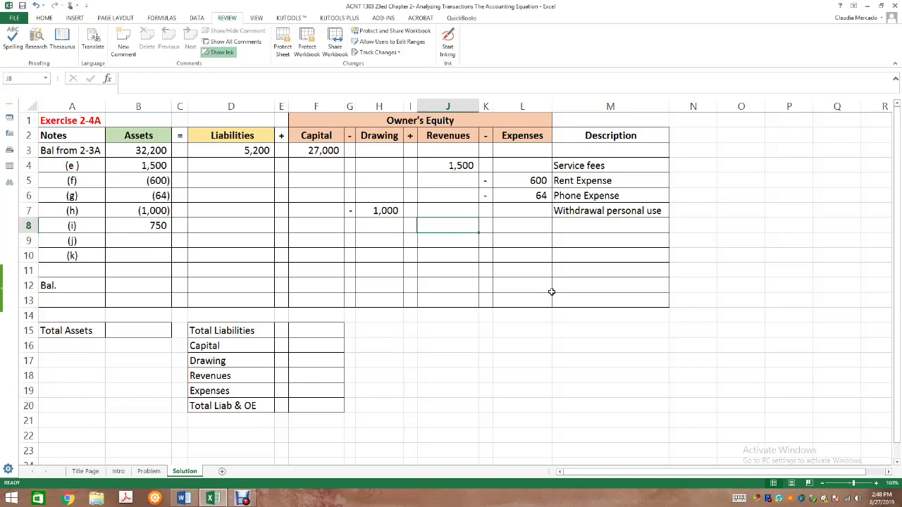
{"action": "type", "text": "750"}
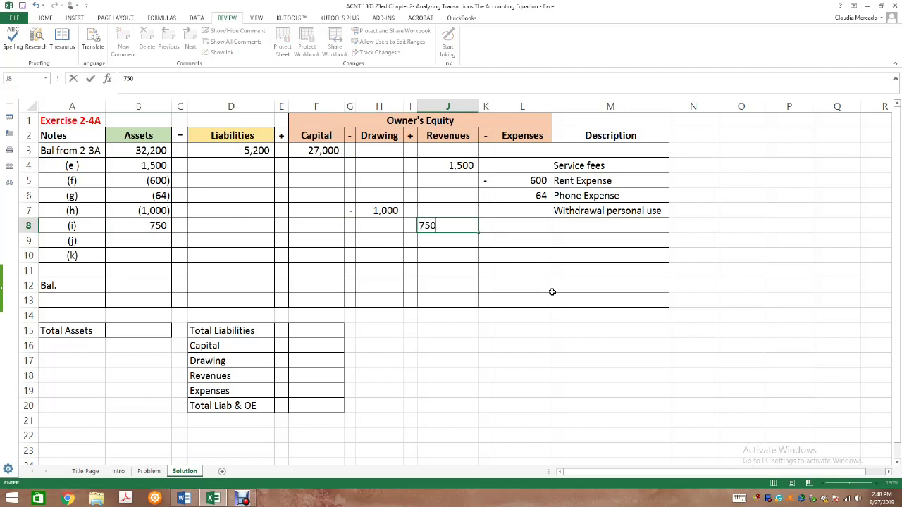
{"action": "key", "text": "Return"}
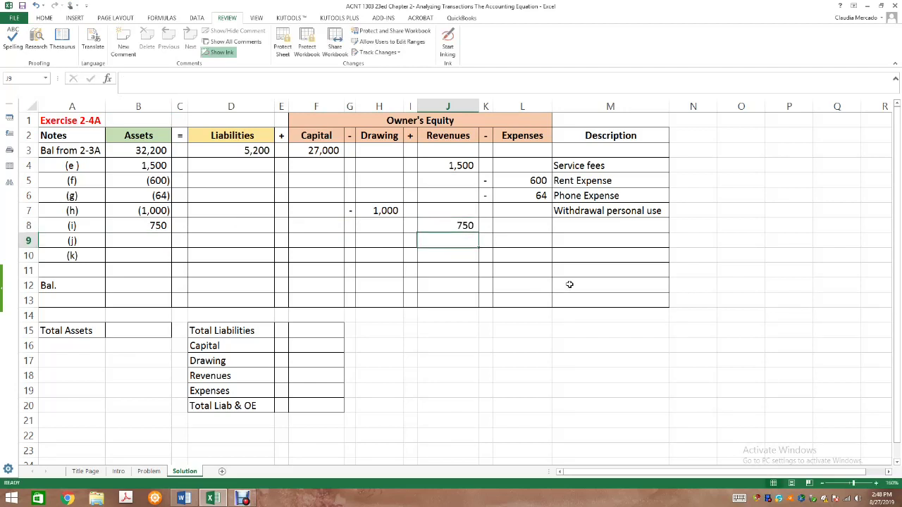
{"action": "left_click", "coordinate": [467, 225]}
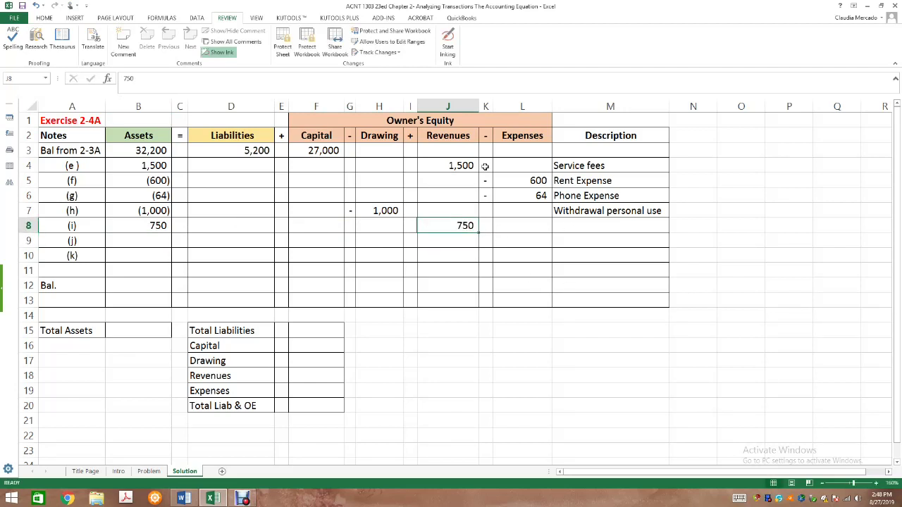
- Describe transaction (i) as 'Service fees' in M8 using AutoComplete
{"action": "left_click", "coordinate": [584, 224]}
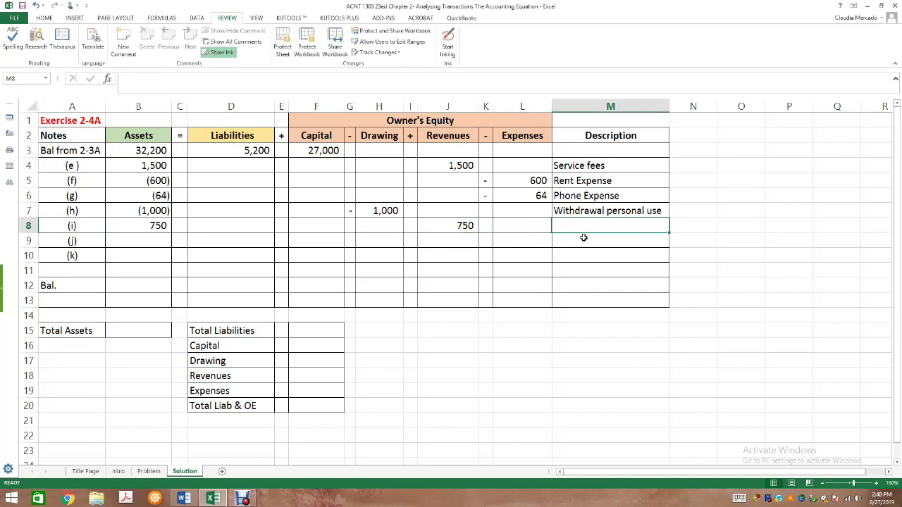
{"action": "type", "text": "s"}
{"action": "key", "text": "BackSpace"}
{"action": "type", "text": "Ser"}
{"action": "key", "text": "ctrl+Return"}
{"action": "left_click", "coordinate": [584, 239]}
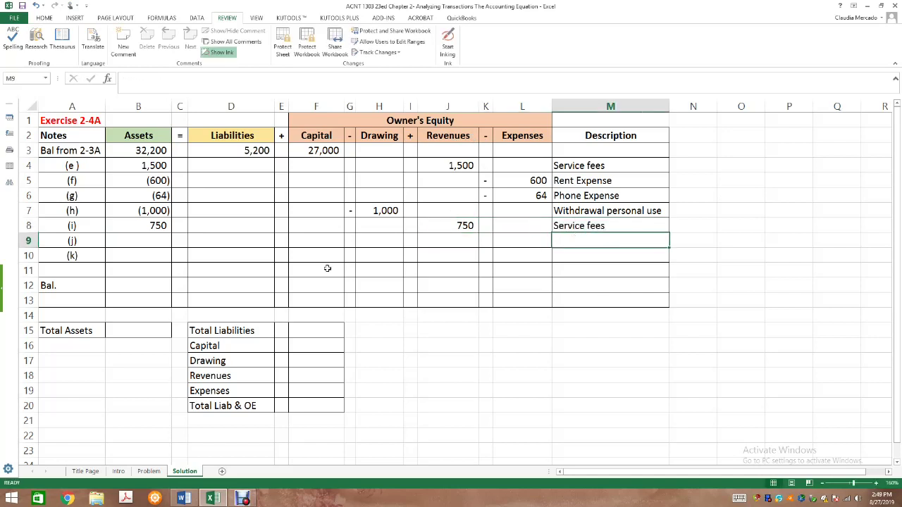
{"action": "left_click", "coordinate": [161, 227]}
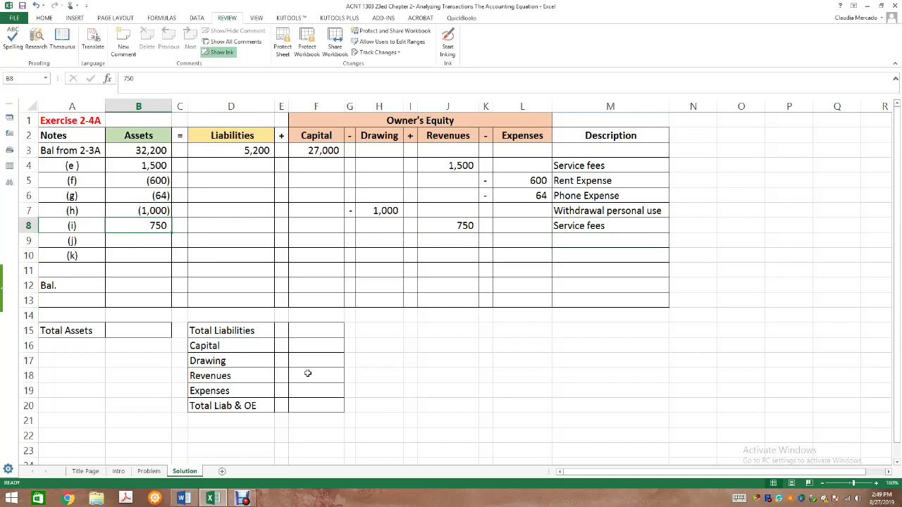
- Check transaction (j) on the Problem sheet and enter (1200) under Assets in B9
{"action": "left_click", "coordinate": [149, 471]}
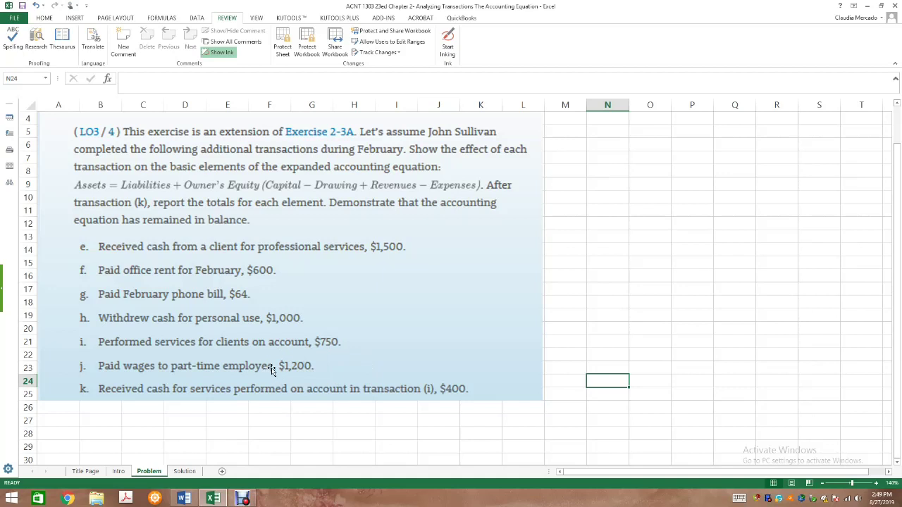
{"action": "left_click", "coordinate": [185, 472]}
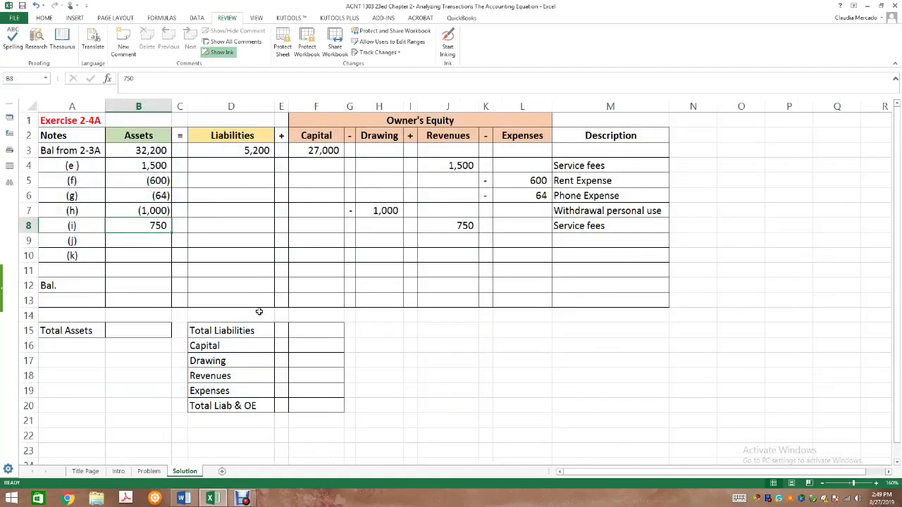
{"action": "left_click", "coordinate": [143, 242]}
{"action": "type", "text": "(1200"}
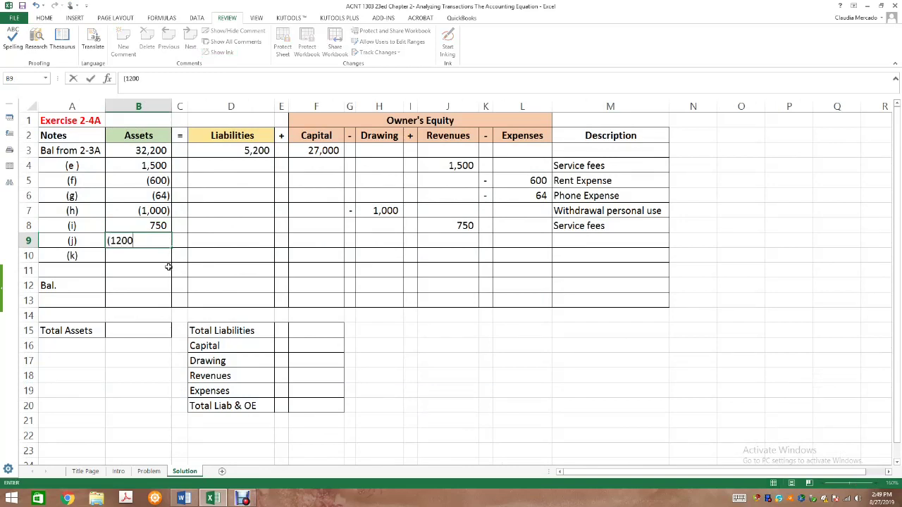
{"action": "type", "text": ")"}
{"action": "key", "text": "Tab"}
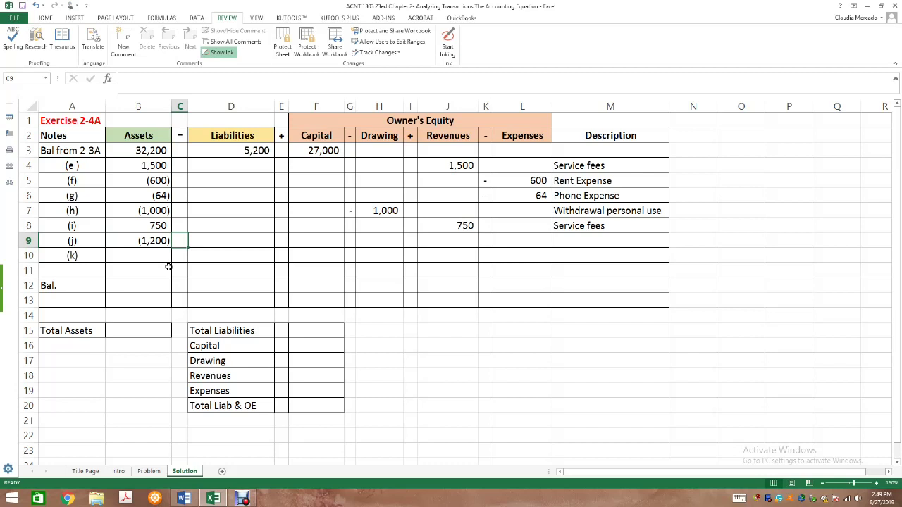
- Record 1200 under Expenses in L9, a minus sign in K9, and 'Wages Expense' in M9
{"action": "left_click", "coordinate": [508, 244]}
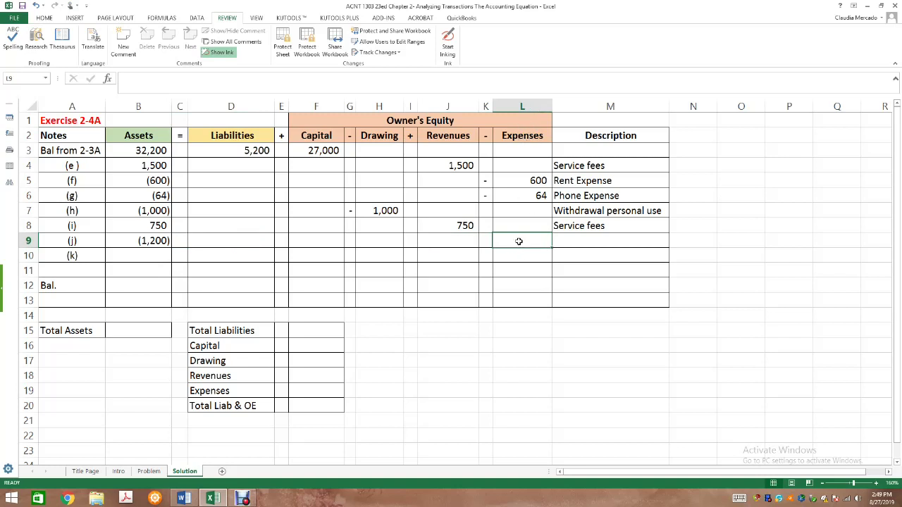
{"action": "type", "text": "1200"}
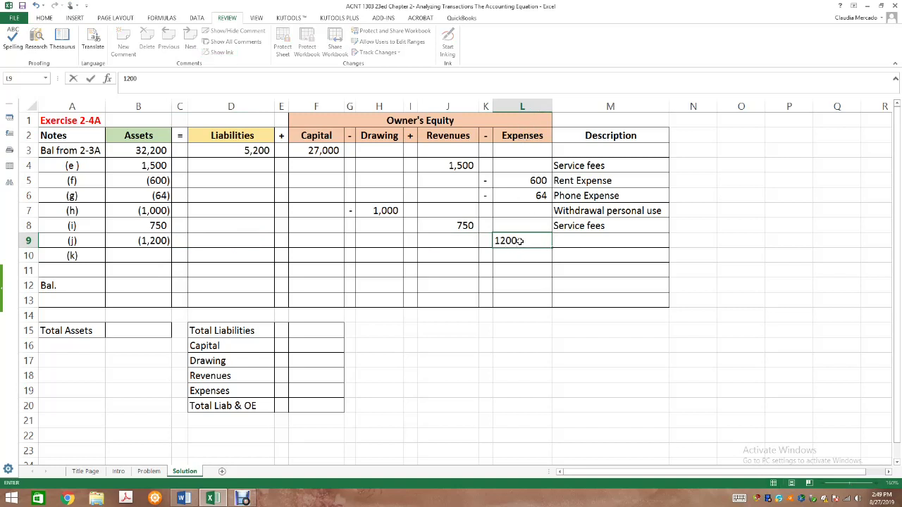
{"action": "key", "text": "Return"}
{"action": "left_click", "coordinate": [488, 241]}
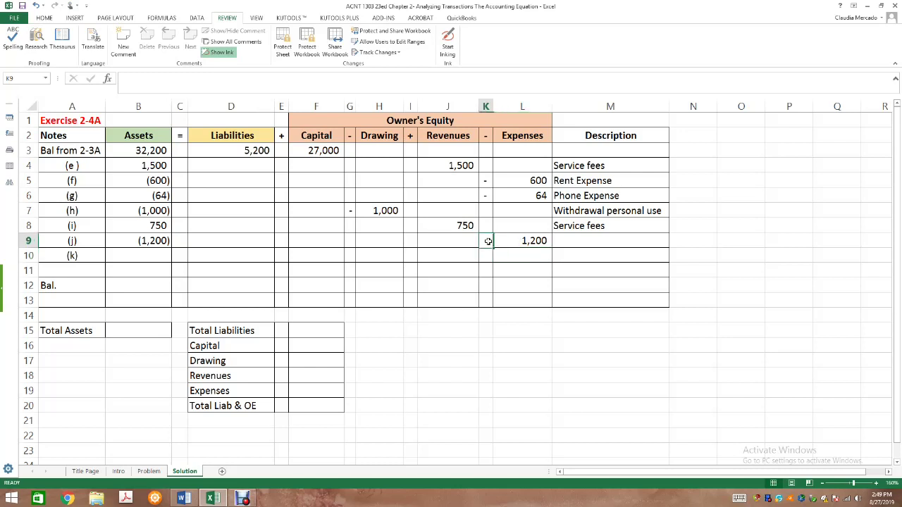
{"action": "type", "text": "-"}
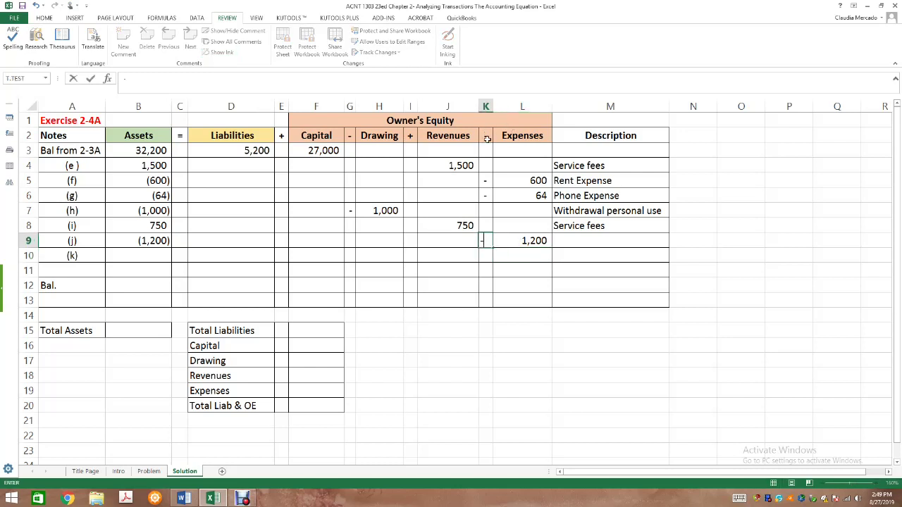
{"action": "key", "text": "Return"}
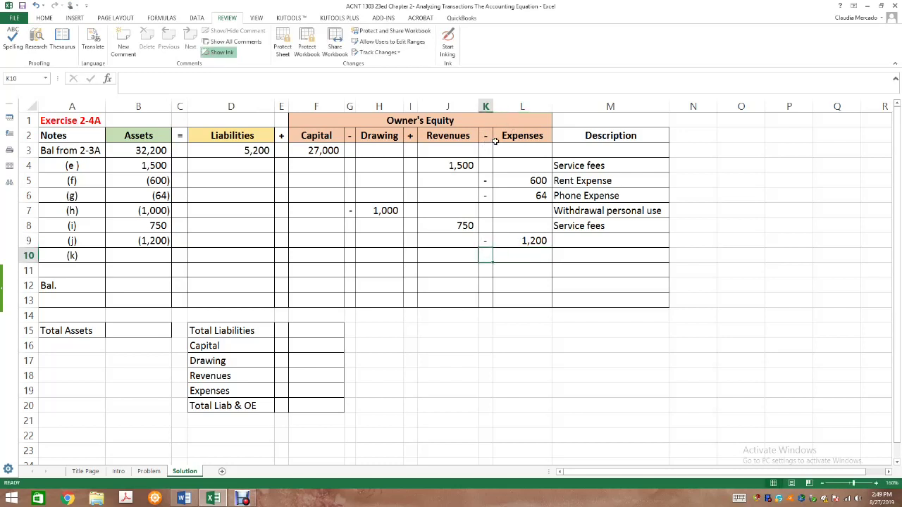
{"action": "left_click", "coordinate": [566, 241]}
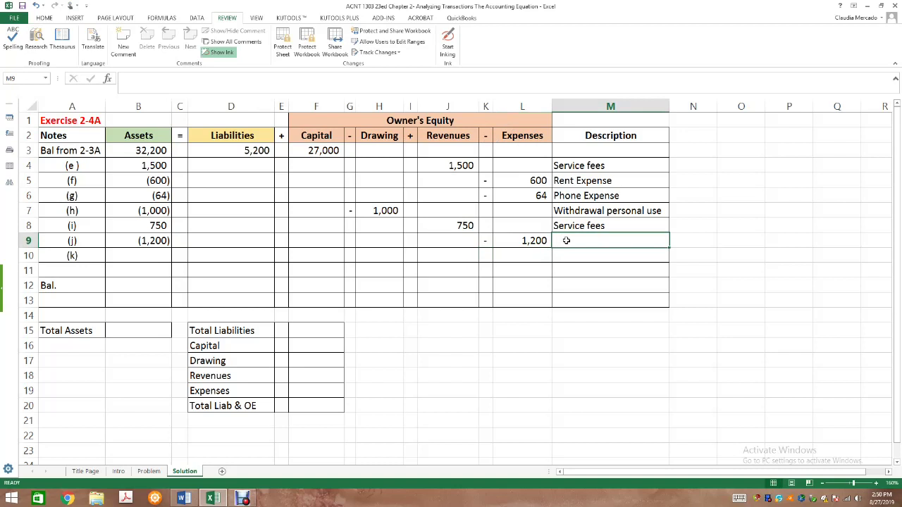
{"action": "type", "text": "Wages Expense"}
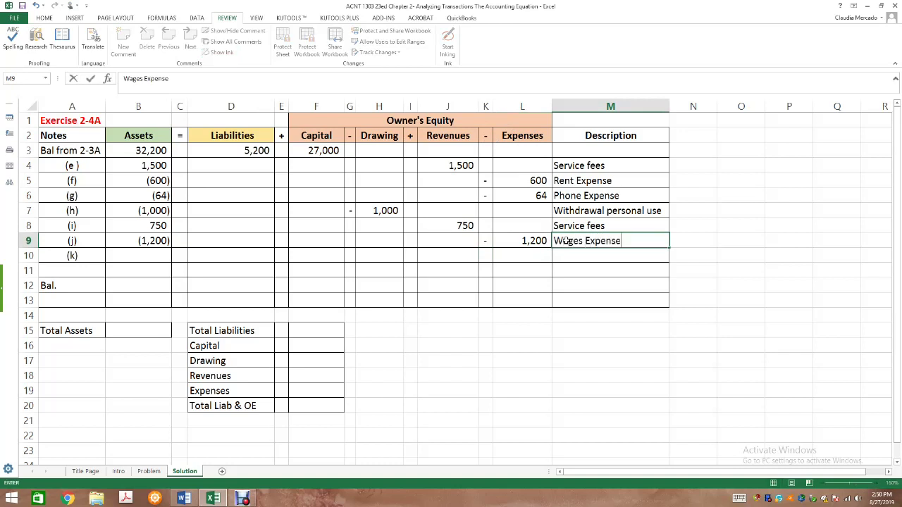
{"action": "left_click", "coordinate": [152, 256]}
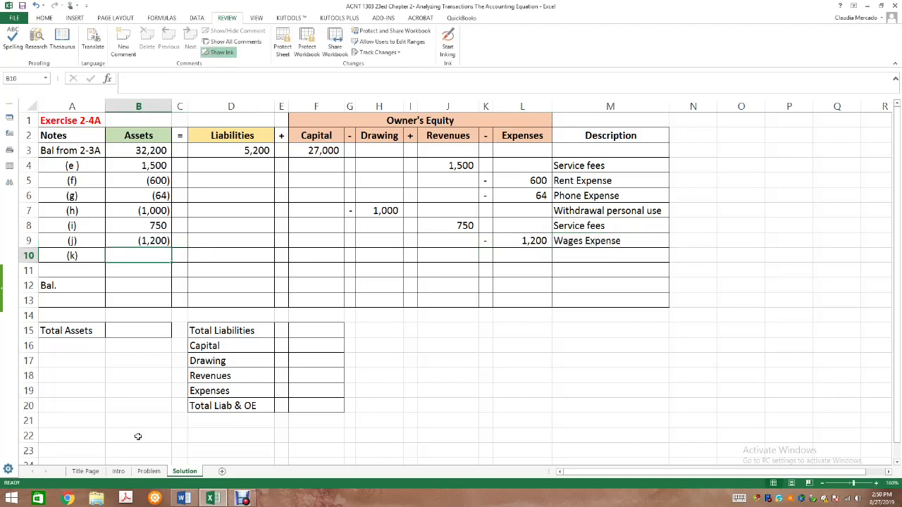
- Read transaction (k) on the Problem sheet and select an empty cell beside the exercise text
{"action": "left_click", "coordinate": [149, 471]}
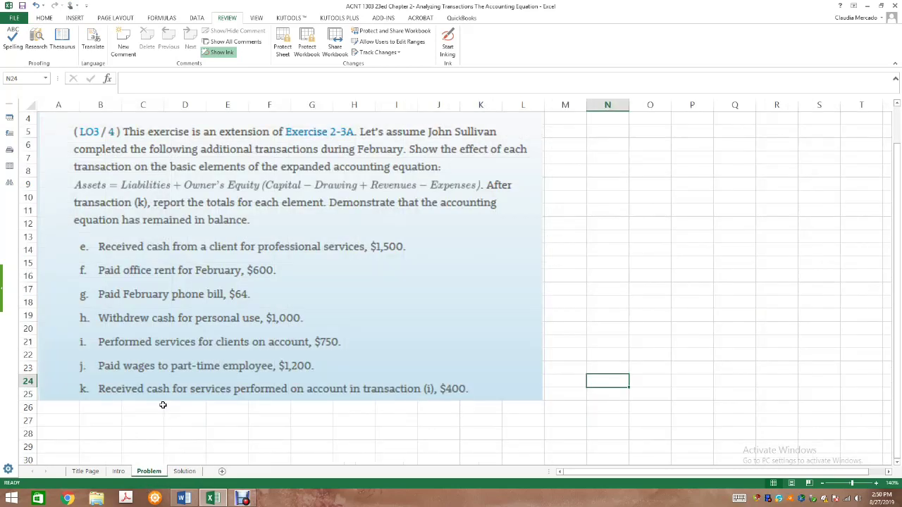
{"action": "left_click", "coordinate": [184, 472]}
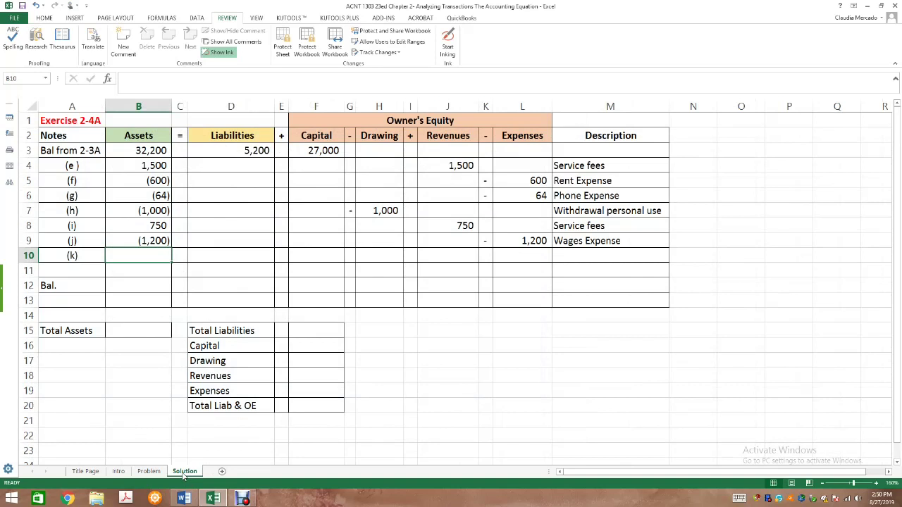
{"action": "left_click", "coordinate": [150, 472]}
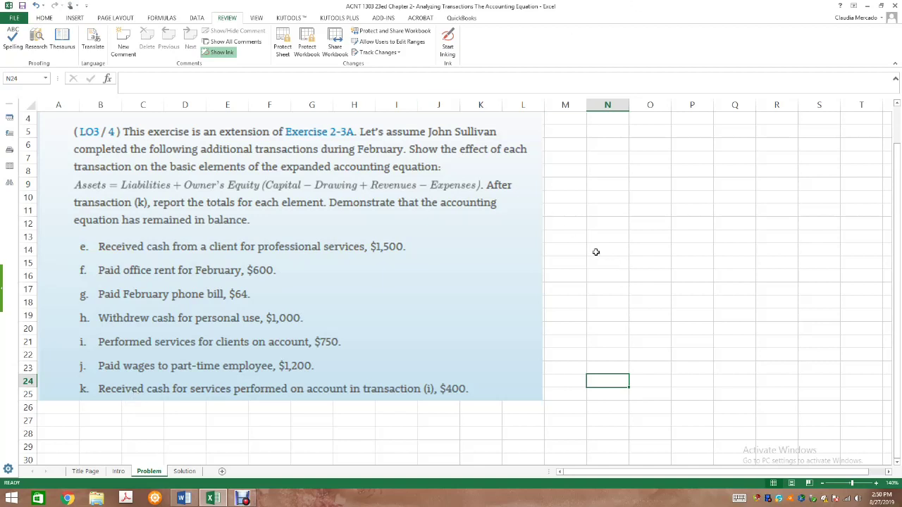
{"action": "left_click", "coordinate": [601, 200]}
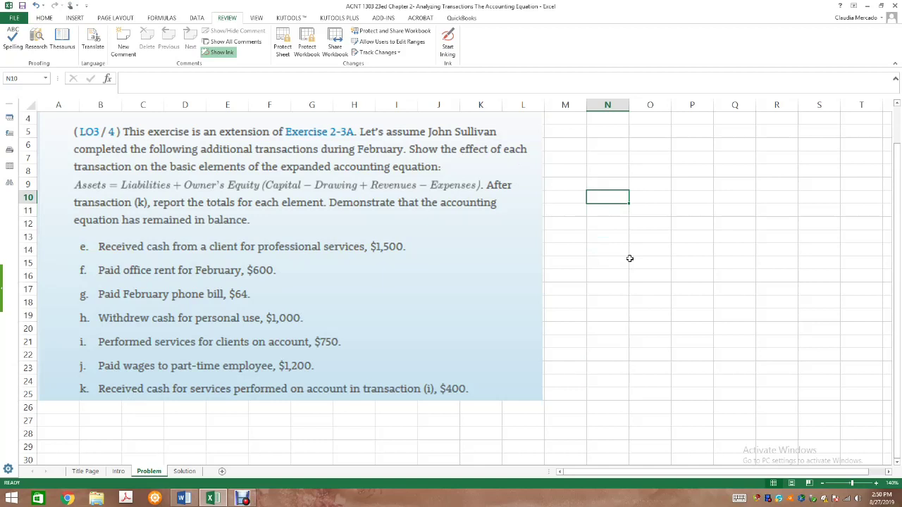
- Beside the exercise text, list 'Cash' with the classification 'Asset'
{"action": "type", "text": "Cash"}
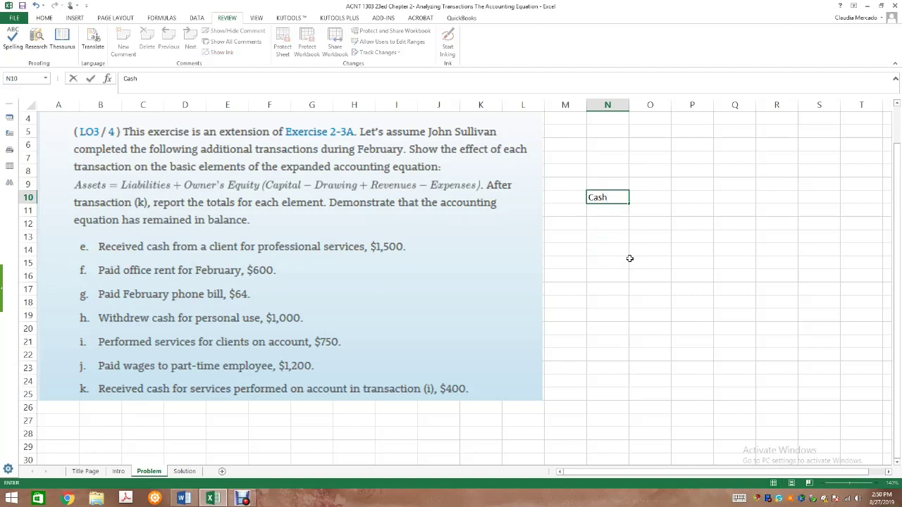
{"action": "key", "text": "Tab"}
{"action": "type", "text": "Ass"}
{"action": "key", "text": "BackSpace"}
{"action": "key", "text": "BackSpace"}
{"action": "key", "text": "BackSpace"}
{"action": "type", "text": "Asset"}
{"action": "key", "text": "Tab"}
{"action": "key", "text": "Down"}
{"action": "key", "text": "Left"}
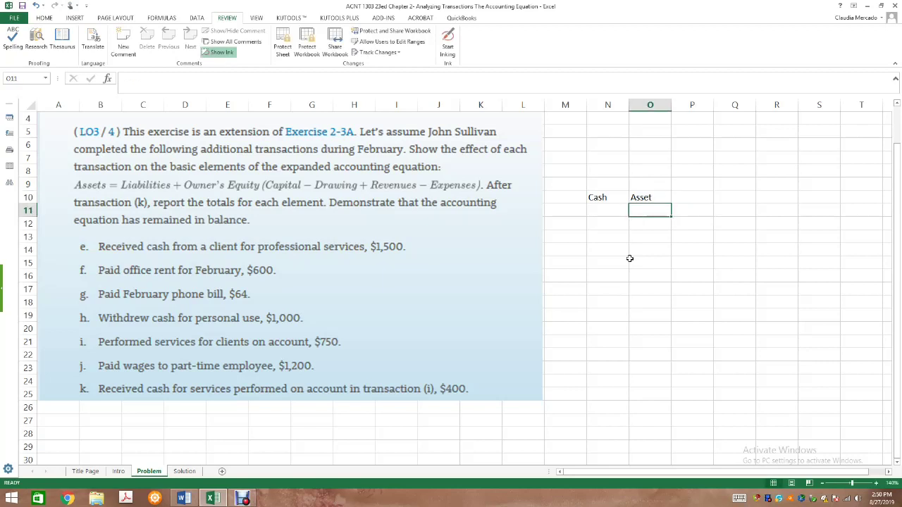
{"action": "key", "text": "Left"}
- Add 'Accounts Receivable' classified as 'Asset', widening column N to fit it
{"action": "type", "text": "Account"}
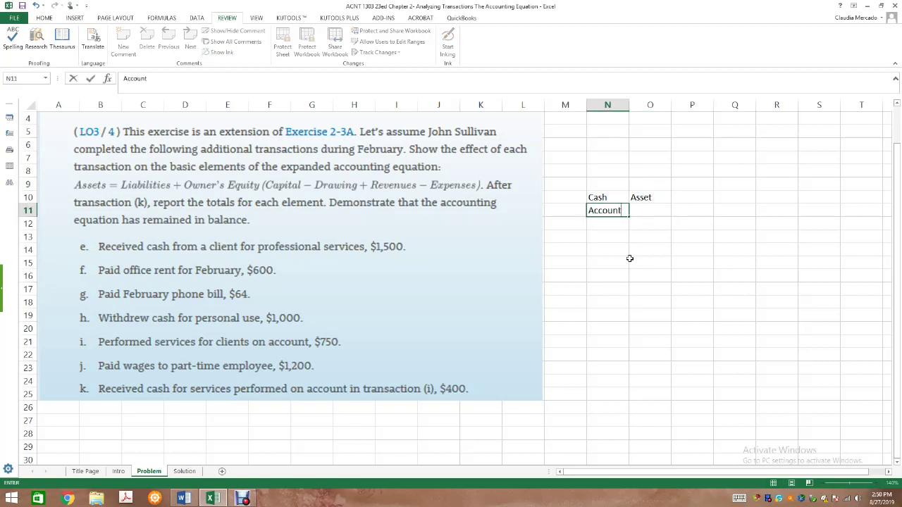
{"action": "type", "text": "s Receivable"}
{"action": "key", "text": "Tab"}
{"action": "double_click", "coordinate": [629, 104]}
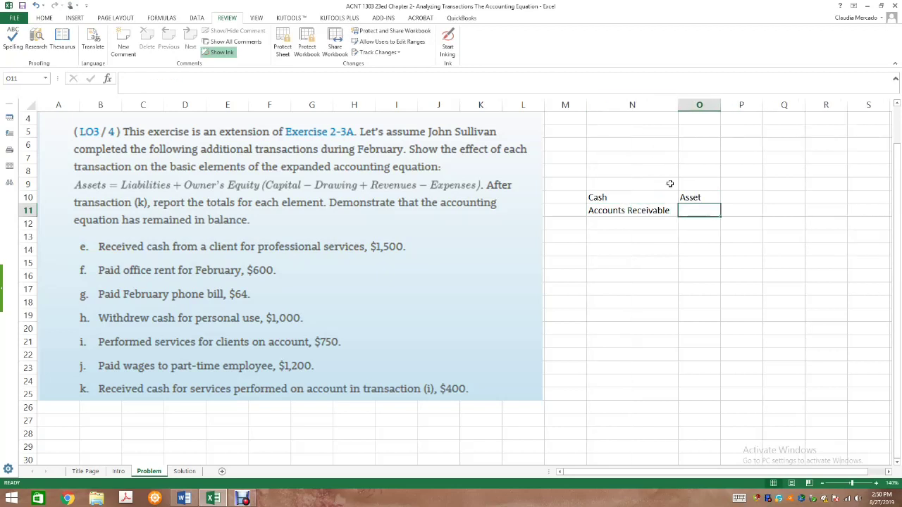
{"action": "type", "text": "Asset"}
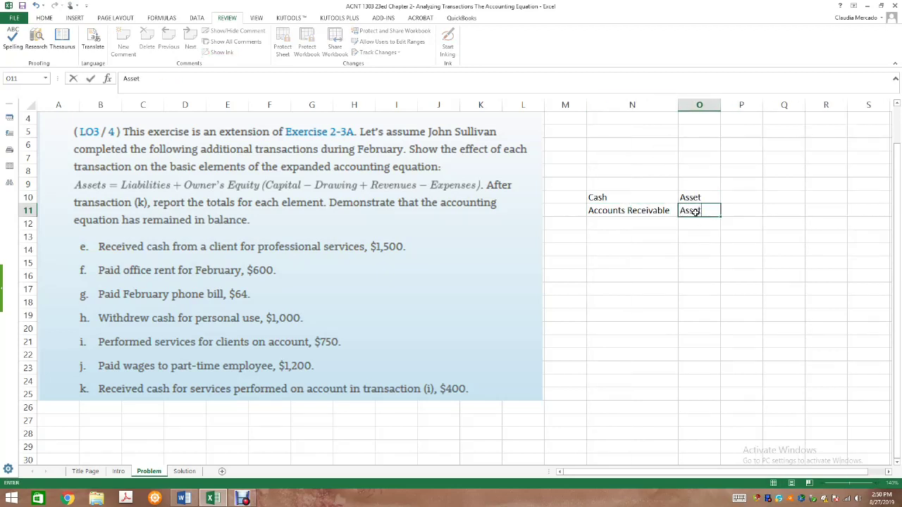
{"action": "left_click", "coordinate": [622, 239]}
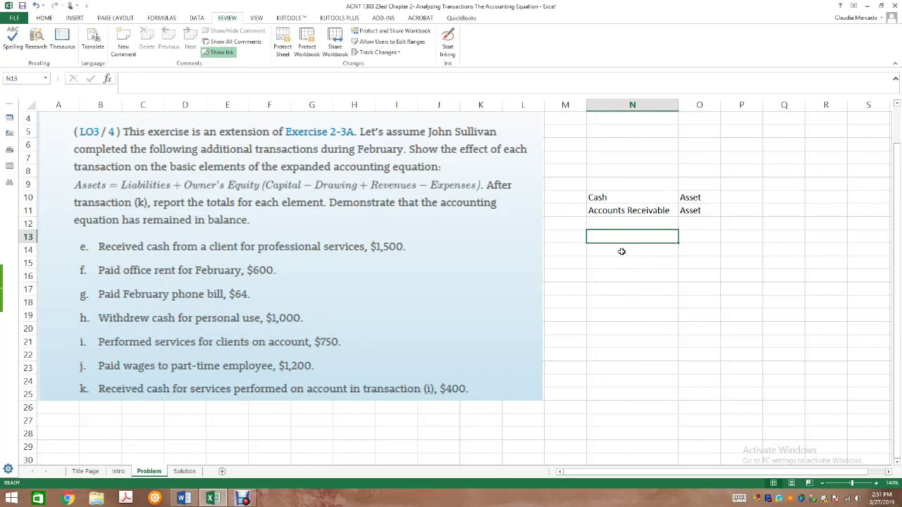
- Leave the next classification cell empty and return to the Solution sheet at B8 (750)
{"action": "left_click", "coordinate": [708, 240]}
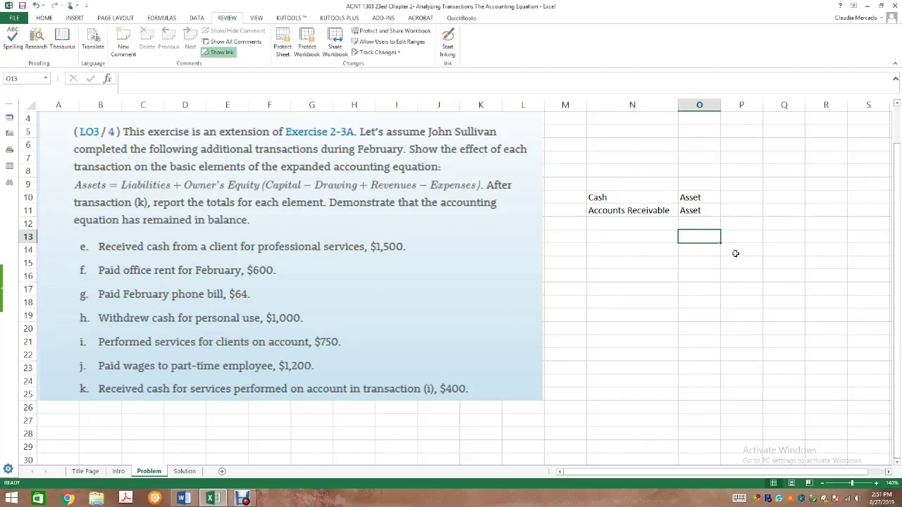
{"action": "type", "text": "D"}
{"action": "key", "text": "BackSpace"}
{"action": "key", "text": "BackSpace"}
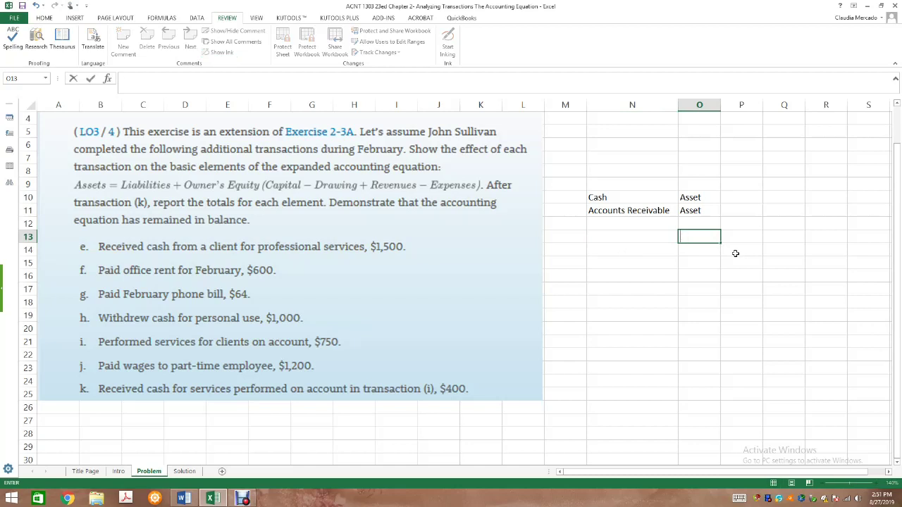
{"action": "key", "text": "Left"}
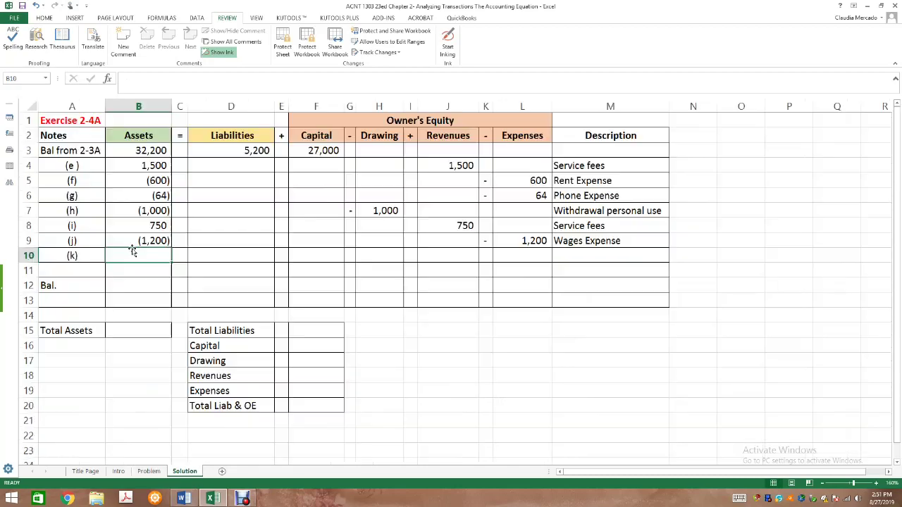
{"action": "left_click", "coordinate": [185, 471]}
{"action": "left_click", "coordinate": [145, 227]}
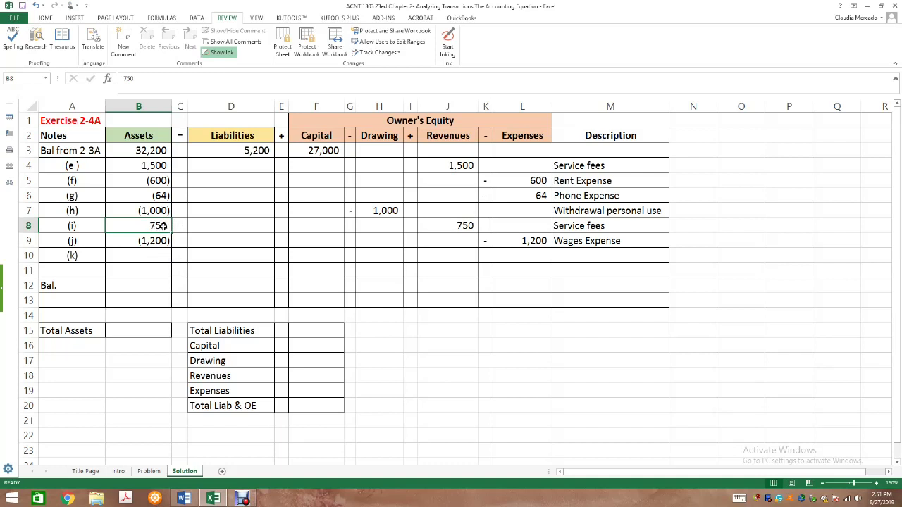
- After rereading the Problem sheet, enter 400 in B10 for transaction (k)
{"action": "left_click", "coordinate": [149, 472]}
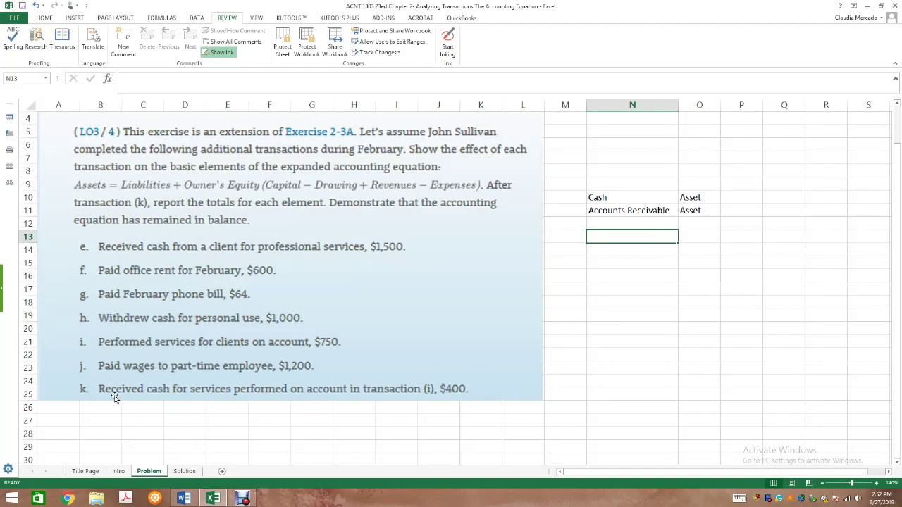
{"action": "left_click", "coordinate": [186, 471]}
{"action": "left_click", "coordinate": [146, 259]}
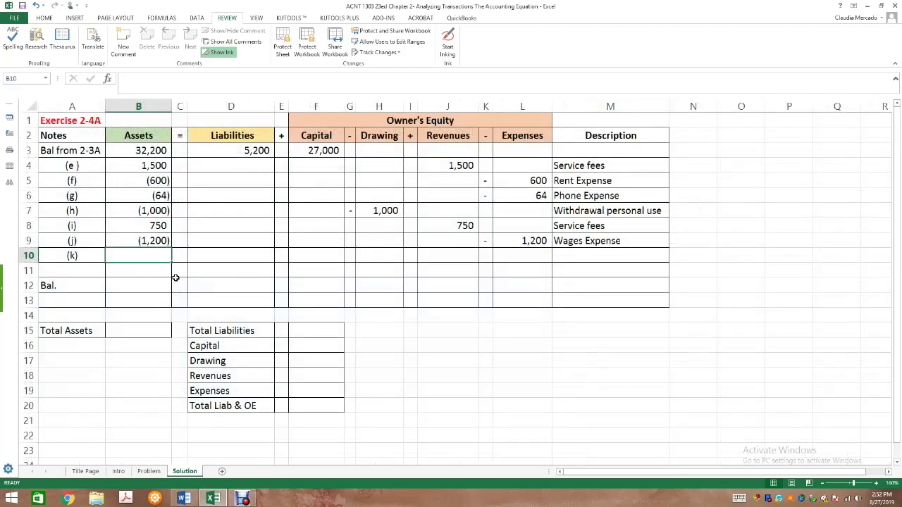
{"action": "type", "text": "4"}
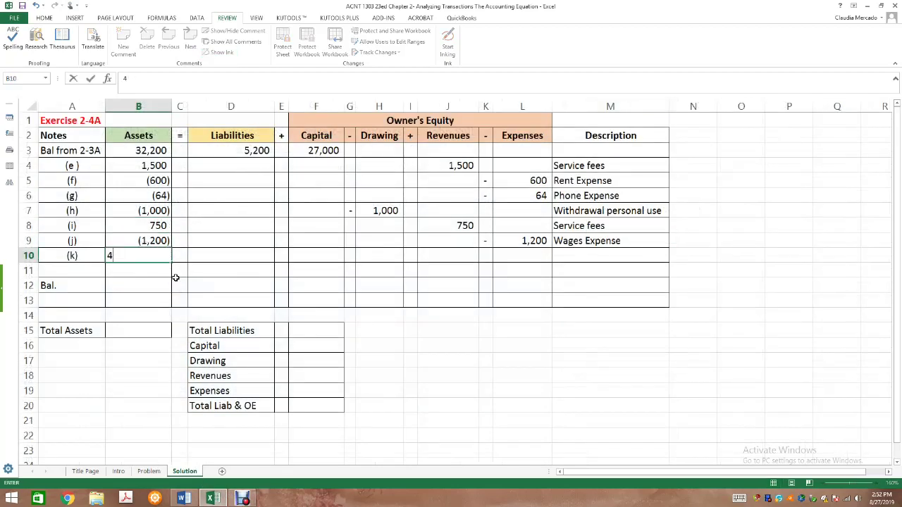
{"action": "type", "text": "1000"}
{"action": "key", "text": "Tab"}
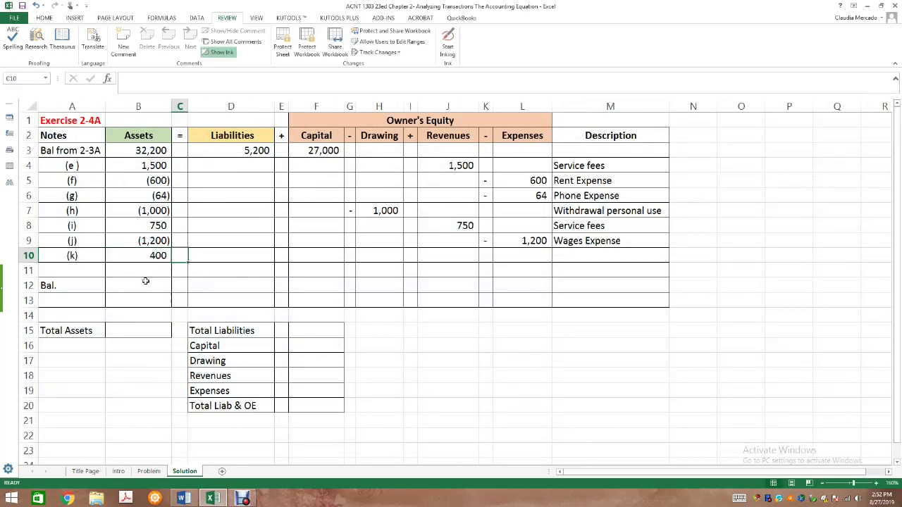
{"action": "left_click", "coordinate": [145, 274]}
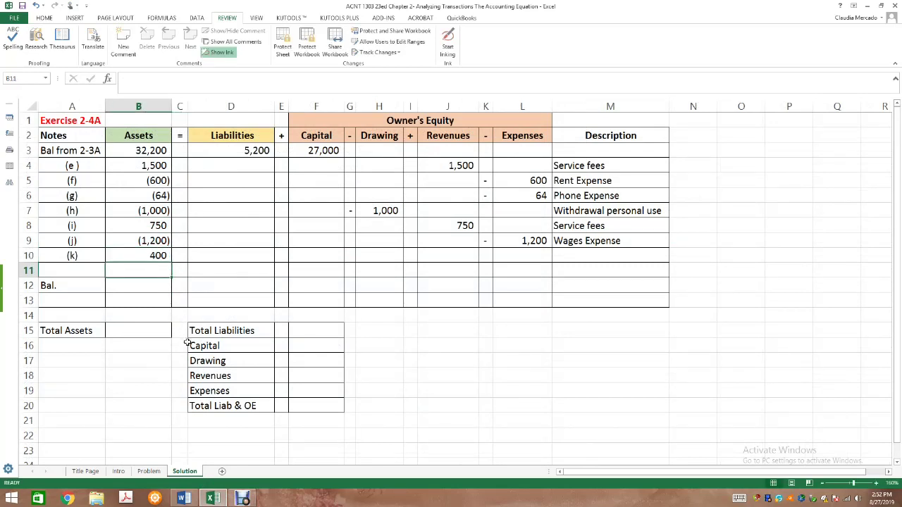
{"action": "left_click", "coordinate": [156, 227]}
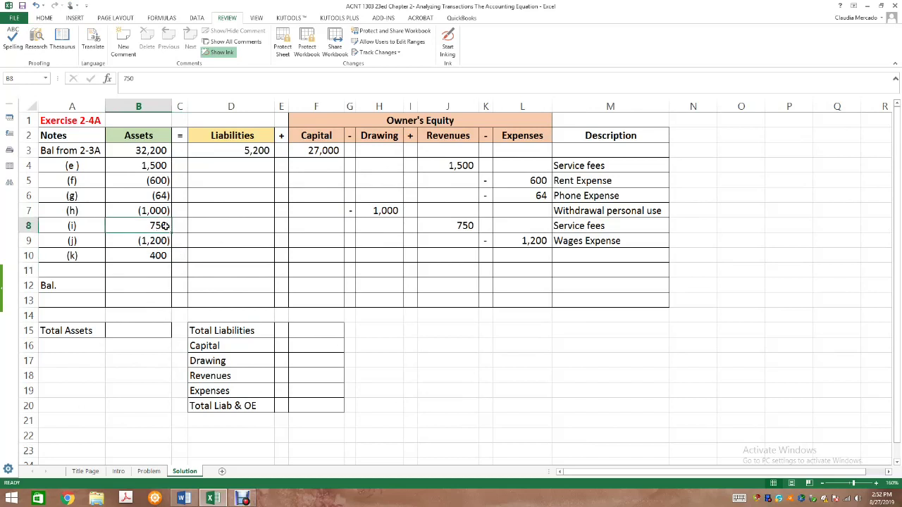
- Attach the comment 'Accounts Receivable' to cell B8 holding 750
{"action": "right_click", "coordinate": [169, 228]}
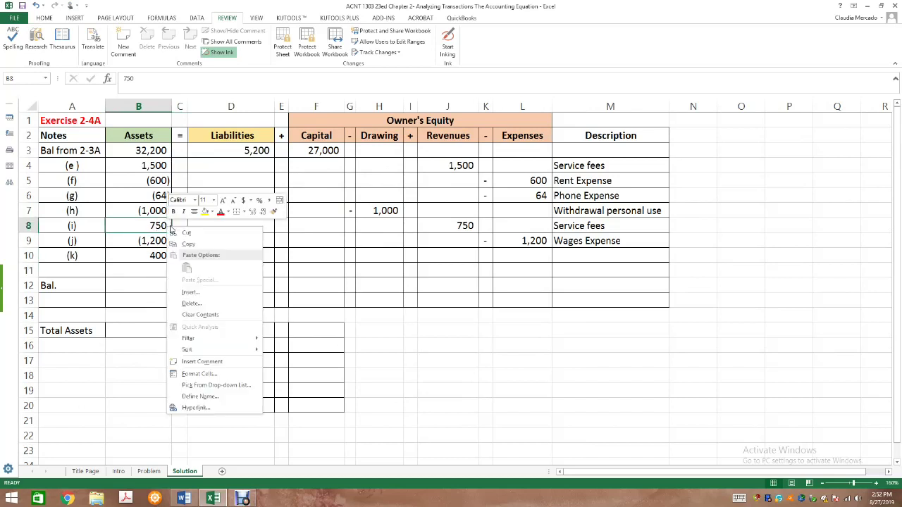
{"action": "left_click", "coordinate": [202, 362]}
{"action": "type", "text": "Ac"}
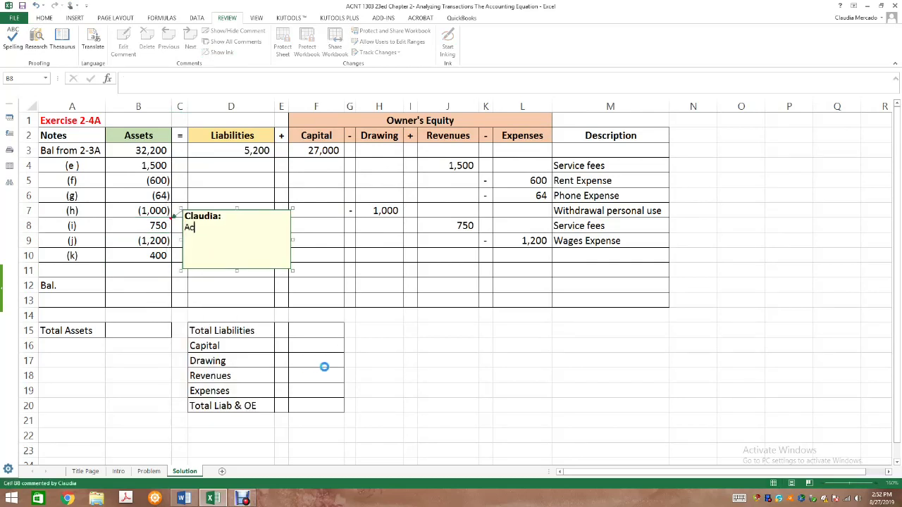
{"action": "type", "text": "counts Receivable"}
{"action": "left_click", "coordinate": [469, 410]}
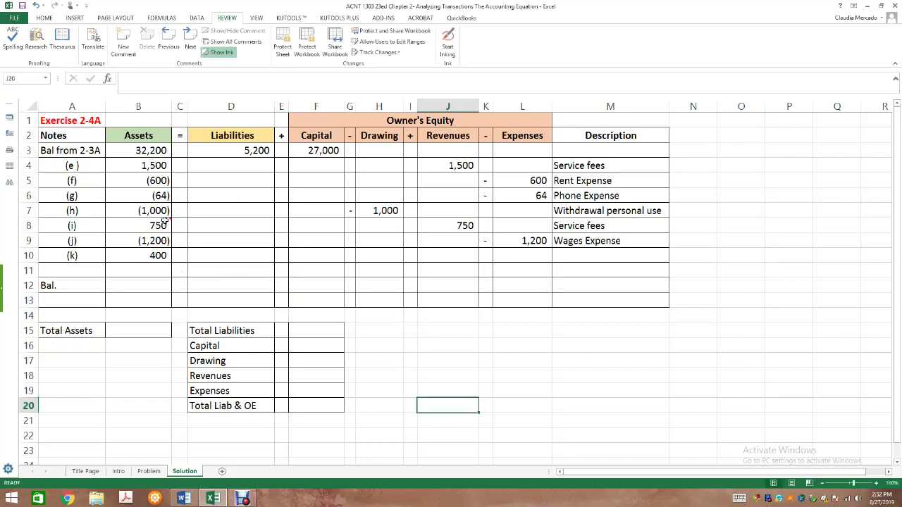
{"action": "mouse_move", "coordinate": [172, 219]}
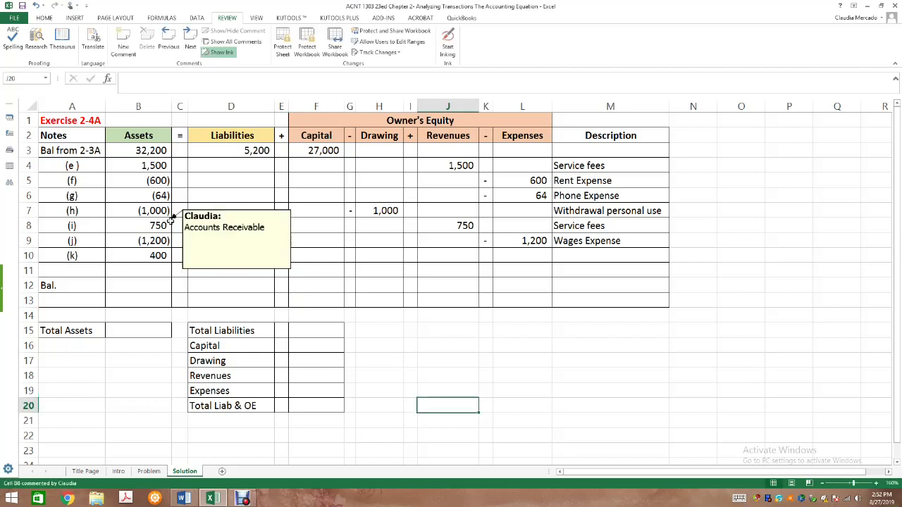
{"action": "left_click", "coordinate": [166, 255]}
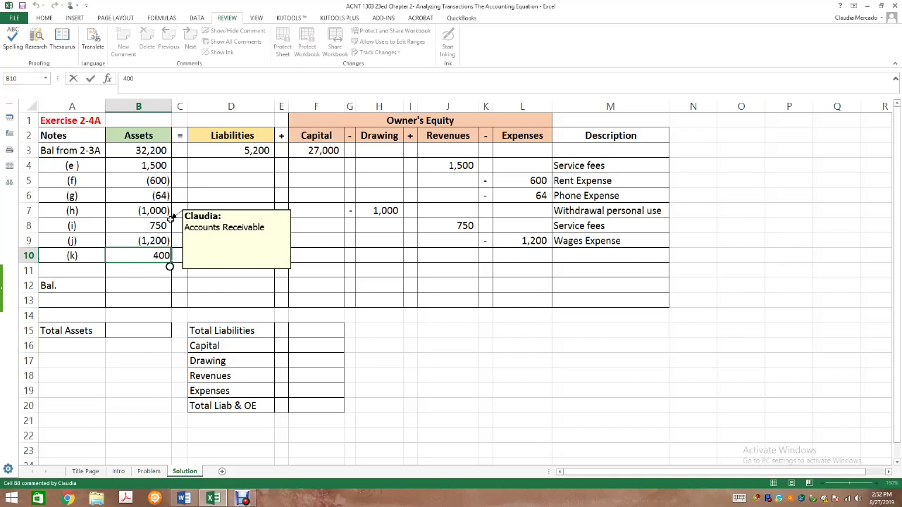
- Enter (400) in B11 with comment 'Decrease Accounts Receivable by $400; $750 - $400 = $350 owe'
{"action": "left_click", "coordinate": [151, 271]}
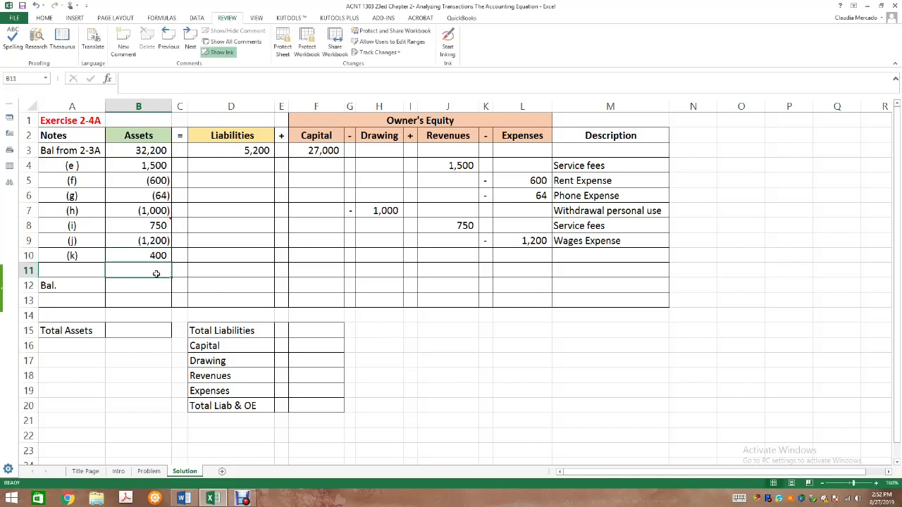
{"action": "type", "text": "(400)"}
{"action": "key", "text": "Return"}
{"action": "left_click", "coordinate": [167, 270]}
{"action": "right_click", "coordinate": [166, 271]}
{"action": "left_click", "coordinate": [205, 407]}
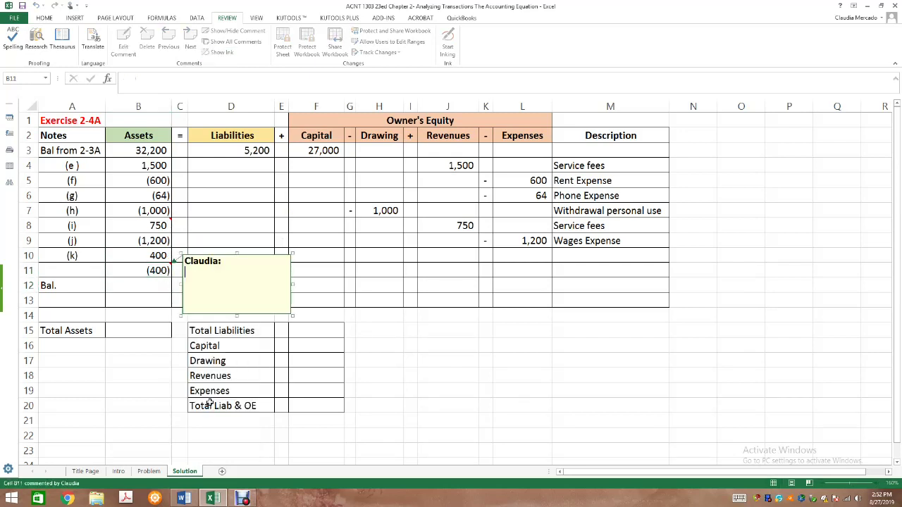
{"action": "type", "text": "Decrease Accounts Rec"}
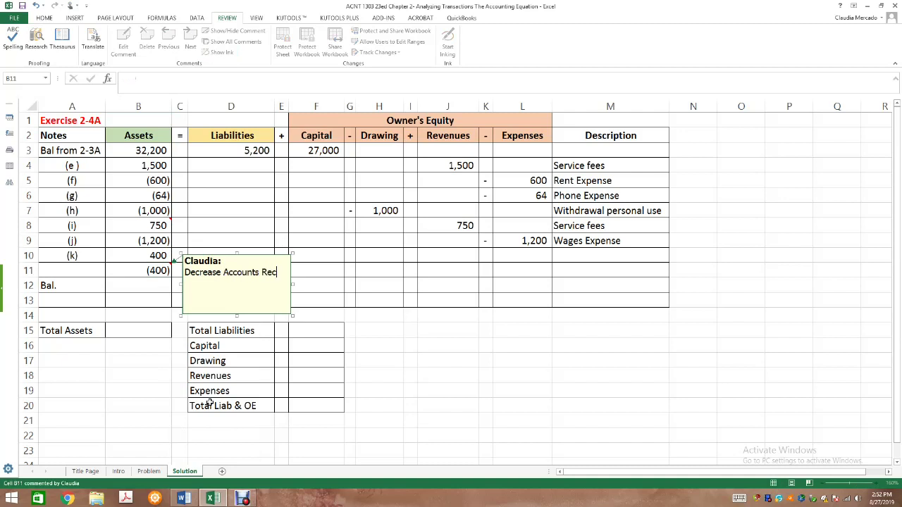
{"action": "type", "text": "eivable by $400 "}
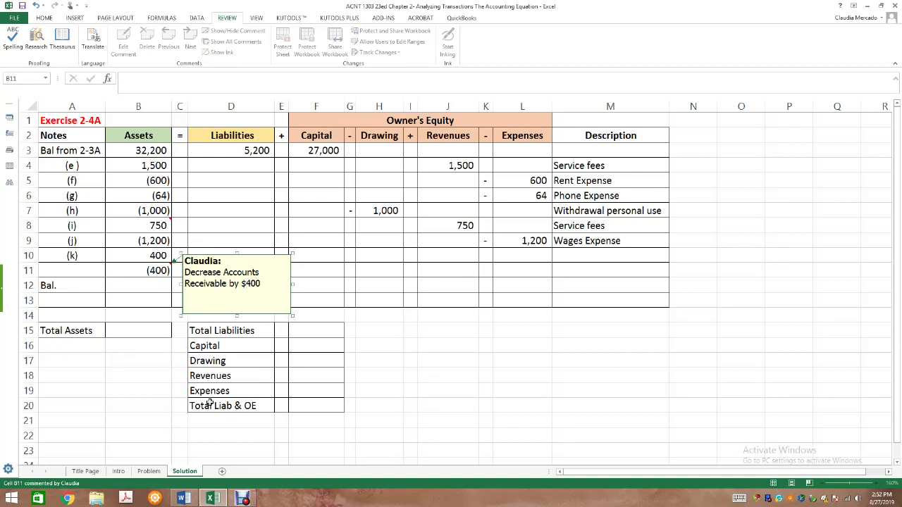
{"action": "type", "text": "$750 -"}
{"action": "type", "text": "$400 = $350 owe"}
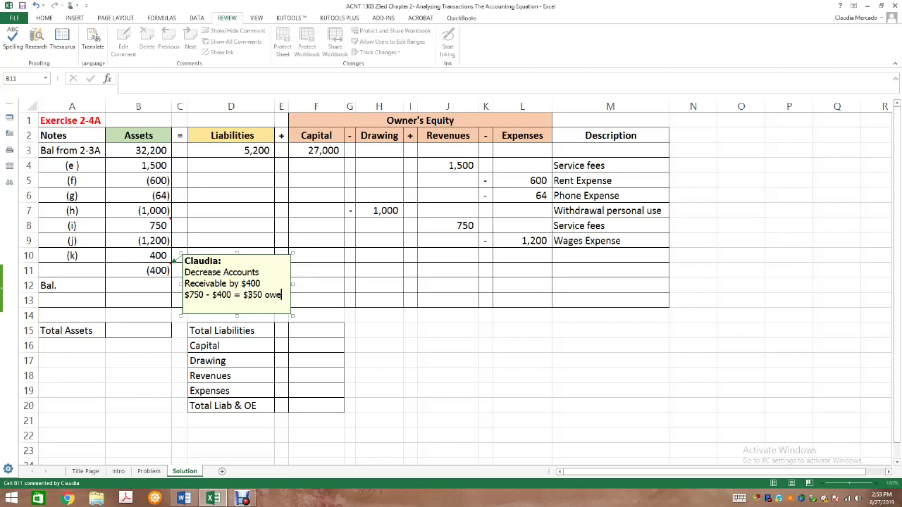
- Close the B11 comment and review the 400 and (400) entries in B10 and B11
{"action": "left_click", "coordinate": [433, 352]}
{"action": "left_click", "coordinate": [138, 258]}
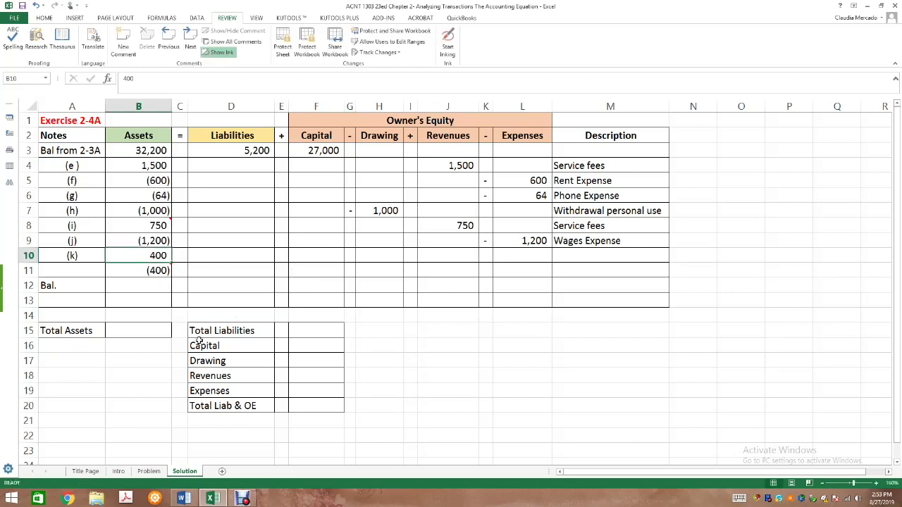
{"action": "left_click", "coordinate": [156, 274]}
{"action": "mouse_move", "coordinate": [158, 225]}
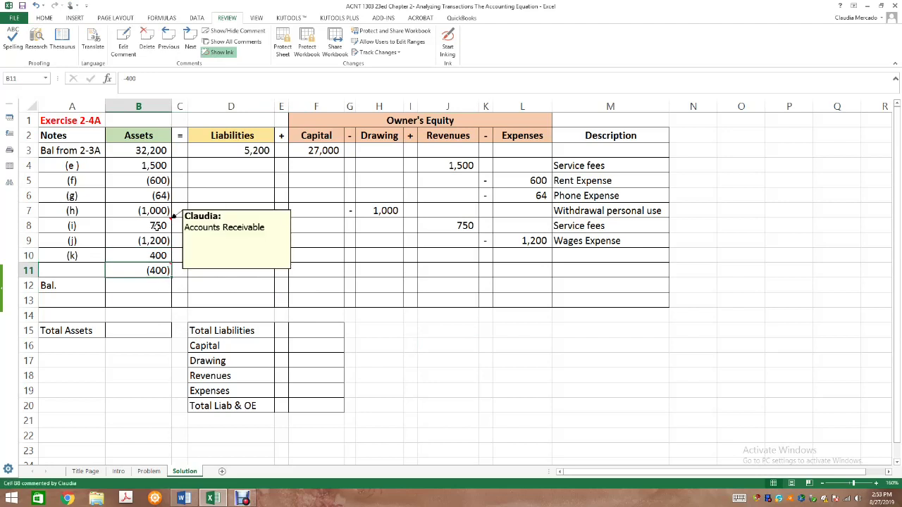
{"action": "mouse_move", "coordinate": [155, 272]}
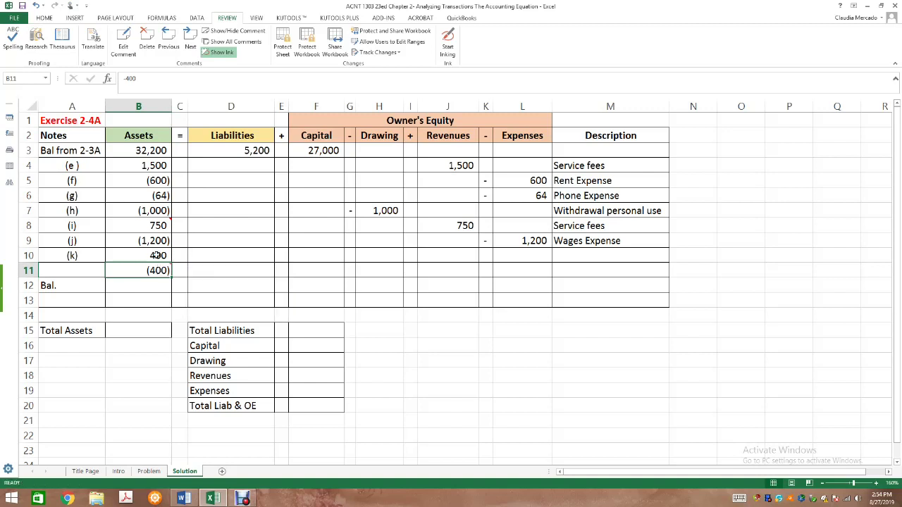
{"action": "left_click", "coordinate": [158, 255]}
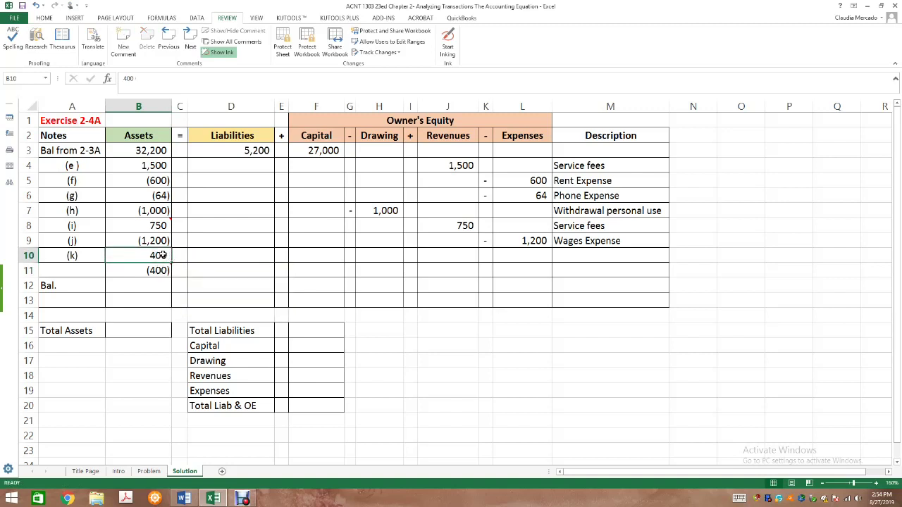
{"action": "left_click", "coordinate": [158, 271]}
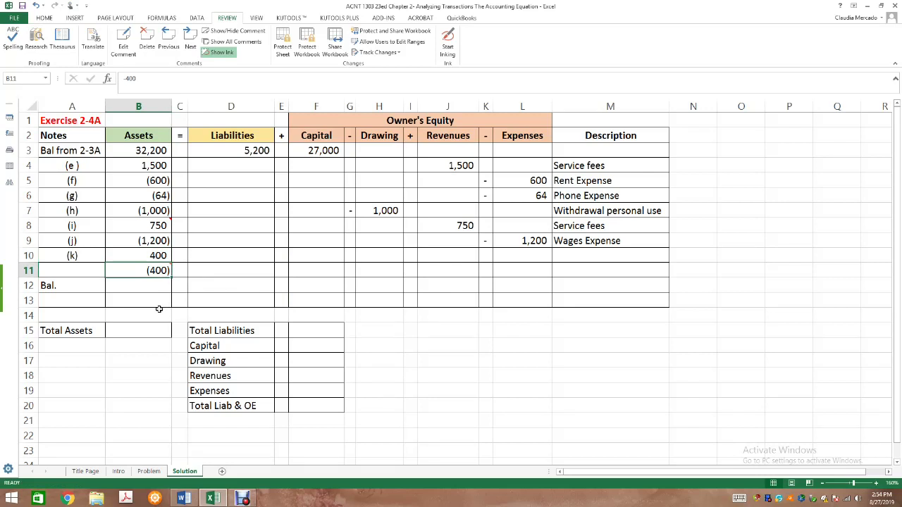
{"action": "left_click", "coordinate": [143, 288]}
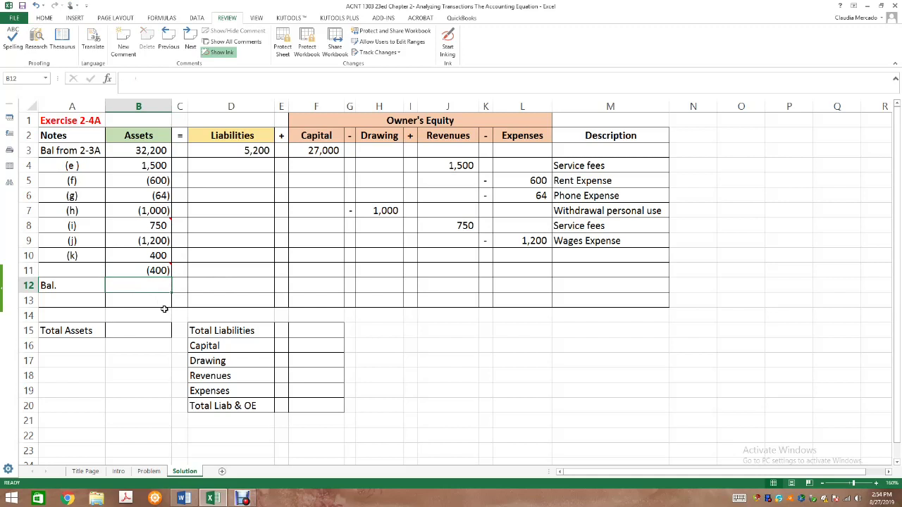
- Enter =SUM(B3:B11) in B12 and fill it across the Bal. row
{"action": "type", "text": "=su("}
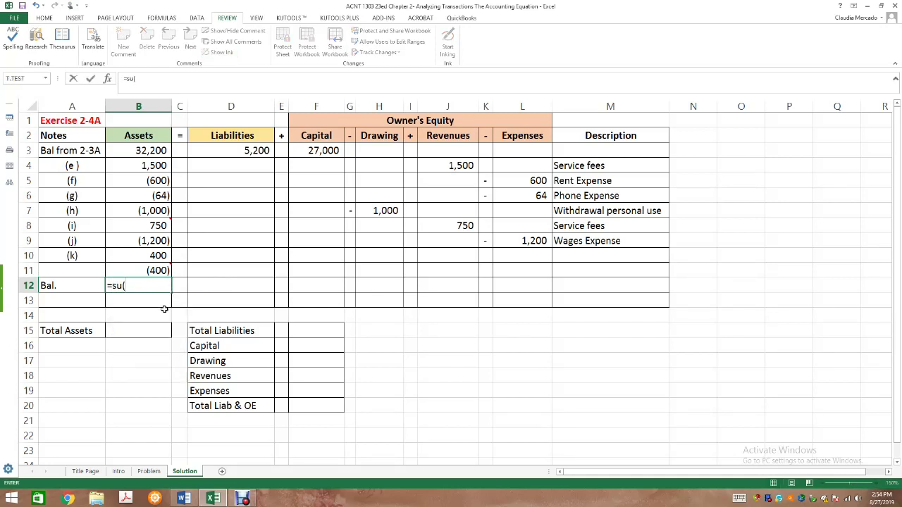
{"action": "key", "text": "BackSpace"}
{"action": "type", "text": "m("}
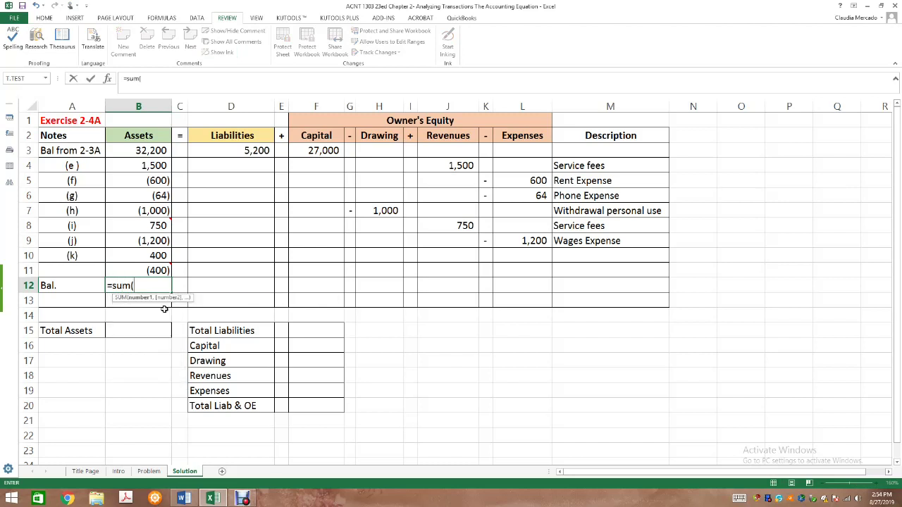
{"action": "left_click_drag", "start_coordinate": [140, 152], "coordinate": [144, 264]}
{"action": "key", "text": "Return"}
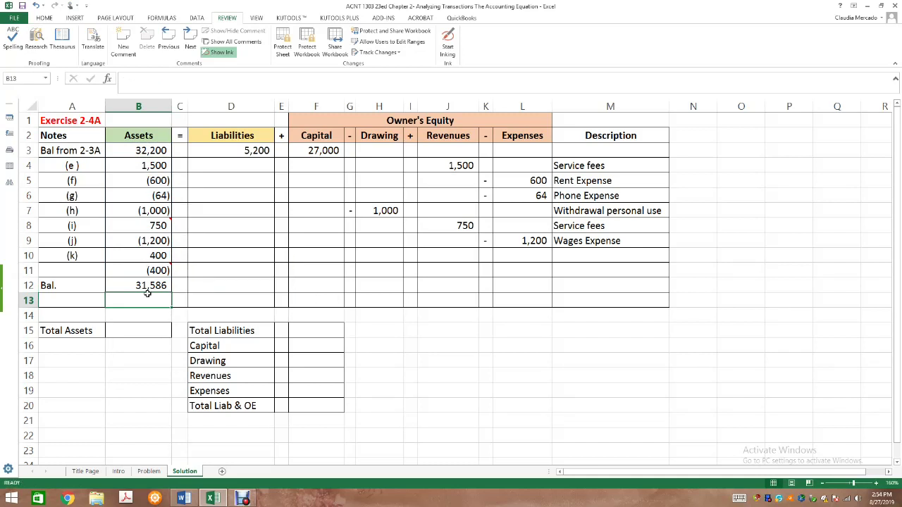
{"action": "left_click", "coordinate": [153, 285]}
{"action": "left_click_drag", "start_coordinate": [171, 292], "coordinate": [536, 286]}
- Clear the # results from sign columns C12, E12, I12 and K12
{"action": "left_click", "coordinate": [198, 285]}
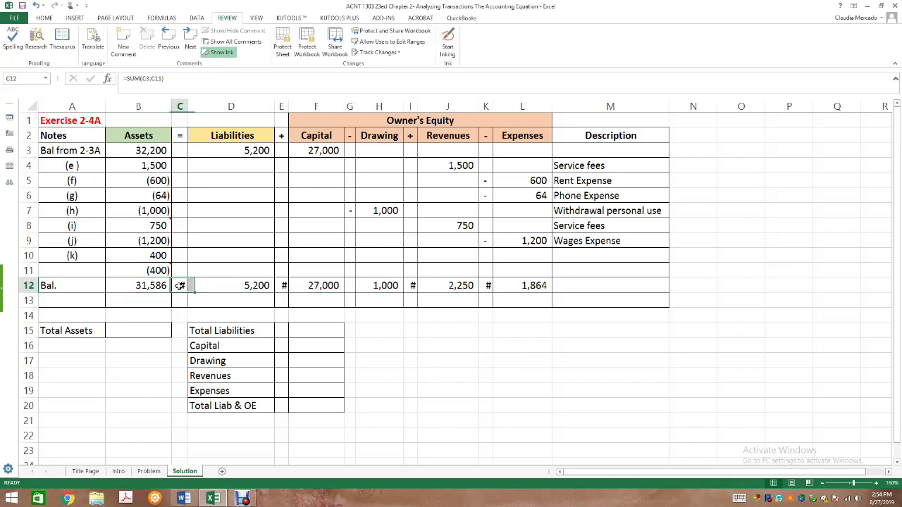
{"action": "key", "text": "Delete"}
{"action": "left_click", "coordinate": [286, 286]}
{"action": "key", "text": "Delete"}
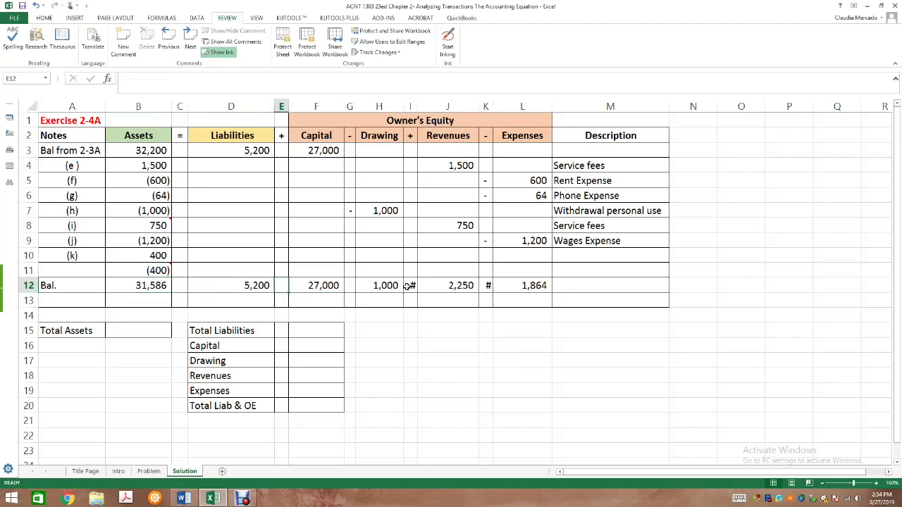
{"action": "left_click", "coordinate": [410, 286]}
{"action": "key", "text": "Delete"}
{"action": "left_click", "coordinate": [486, 285]}
{"action": "key", "text": "Delete"}
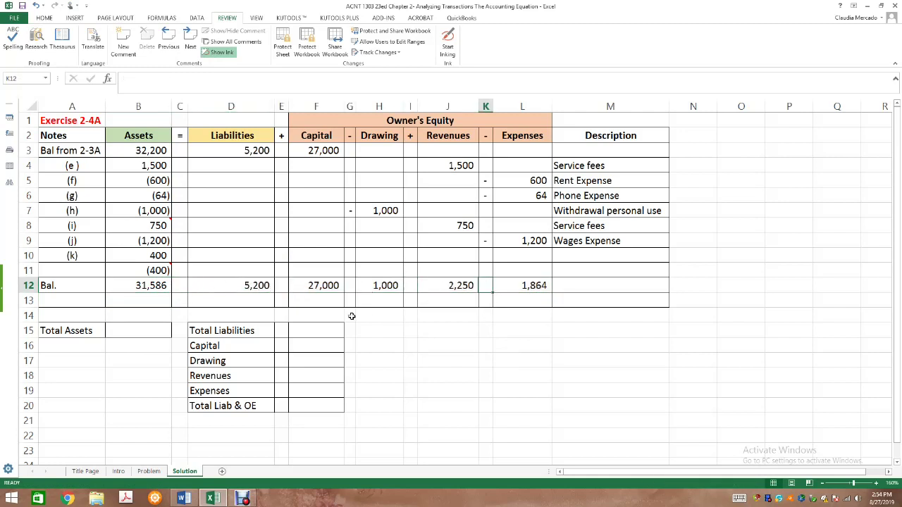
- Put =, + and − signs in the Bal. row, entering 1000 as the Drawing balance
{"action": "left_click", "coordinate": [182, 285]}
{"action": "type", "text": "="}
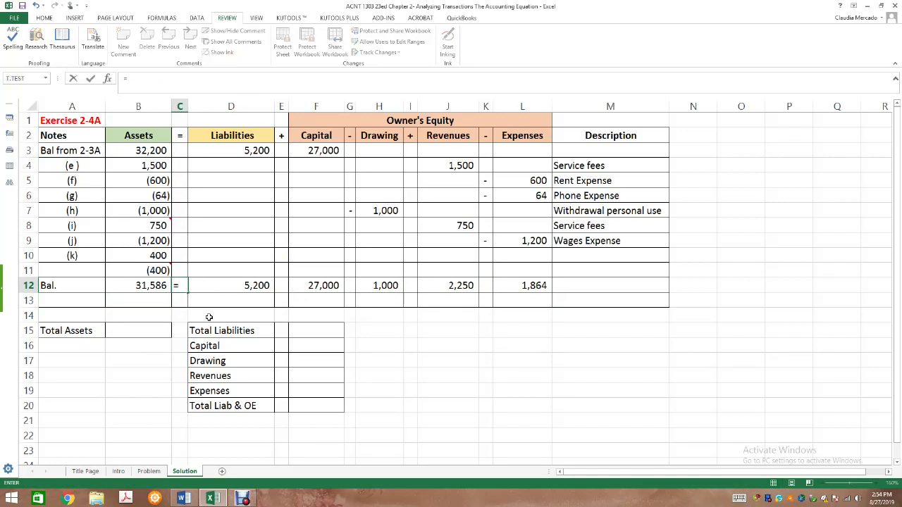
{"action": "key", "text": "Tab"}
{"action": "key", "text": "Tab"}
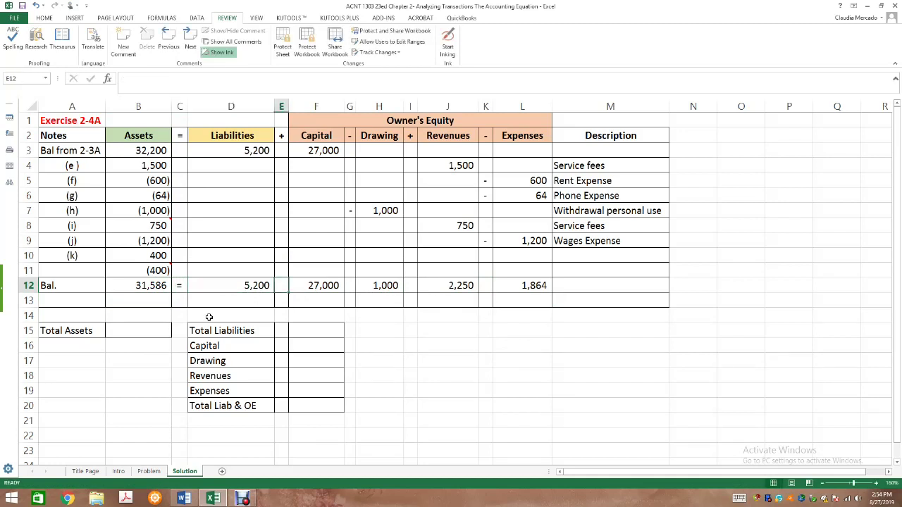
{"action": "type", "text": "+"}
{"action": "key", "text": "Tab"}
{"action": "key", "text": "Tab"}
{"action": "type", "text": "-"}
{"action": "key", "text": "Tab"}
{"action": "type", "text": "1000"}
{"action": "key", "text": "Tab"}
- Add + before Revenues and − before Expenses in K12, cancelling a stray reference
{"action": "type", "text": "+"}
{"action": "key", "text": "Tab"}
{"action": "key", "text": "Tab"}
{"action": "type", "text": "-"}
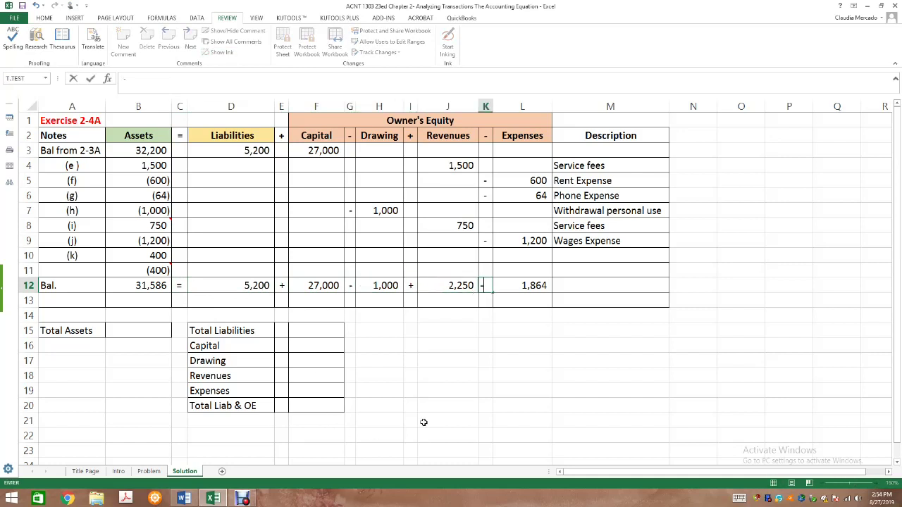
{"action": "left_click", "coordinate": [502, 402]}
{"action": "key", "text": "Escape"}
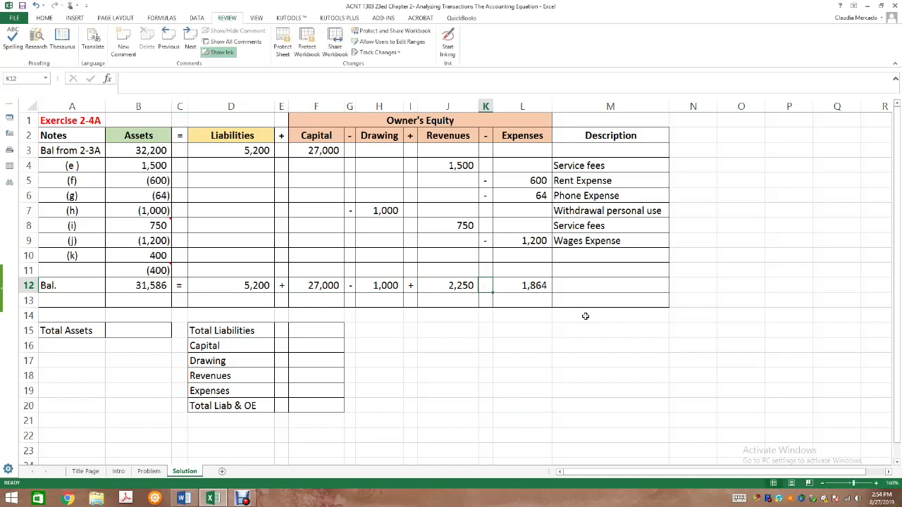
{"action": "left_click", "coordinate": [495, 285]}
{"action": "type", "text": "-"}
{"action": "key", "text": "Return"}
{"action": "left_click", "coordinate": [600, 391]}
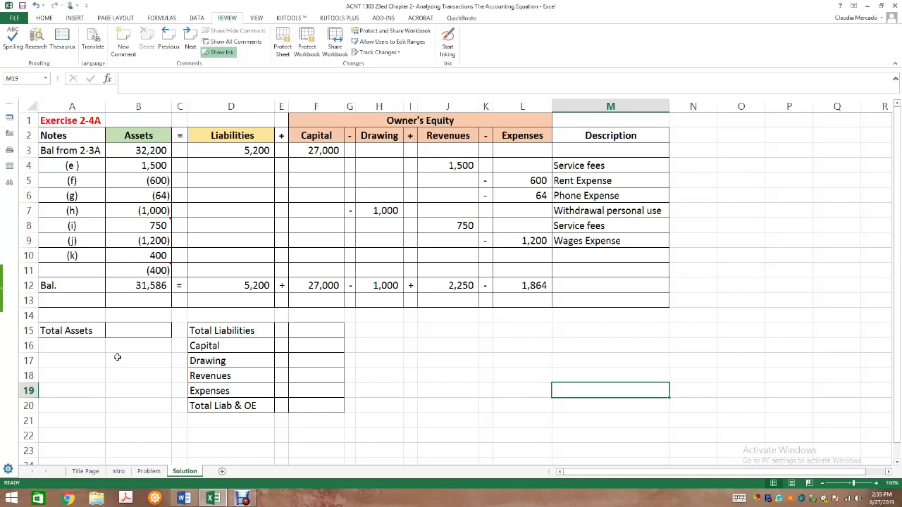
{"action": "left_click", "coordinate": [139, 329]}
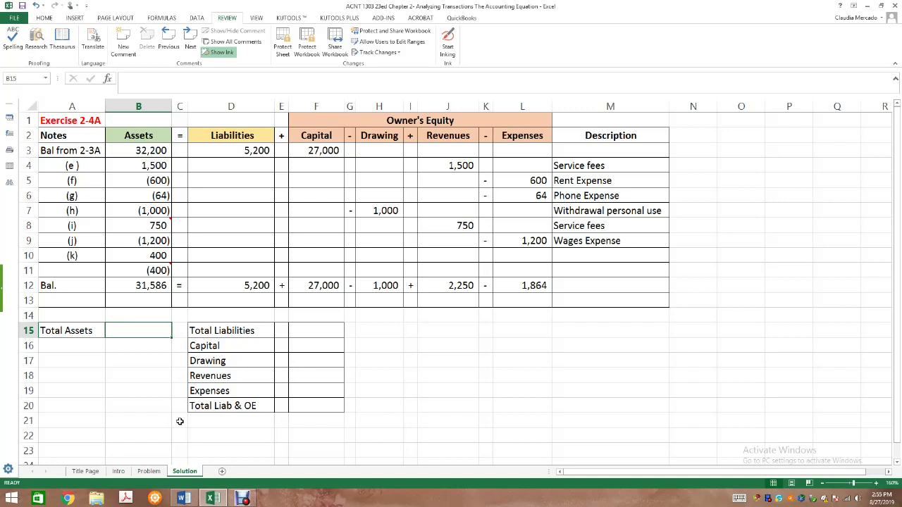
- Link Total Assets to B12 (31,586), Total Liabilities to D12 (5,200), Capital to F12 (27,000)
{"action": "type", "text": "="}
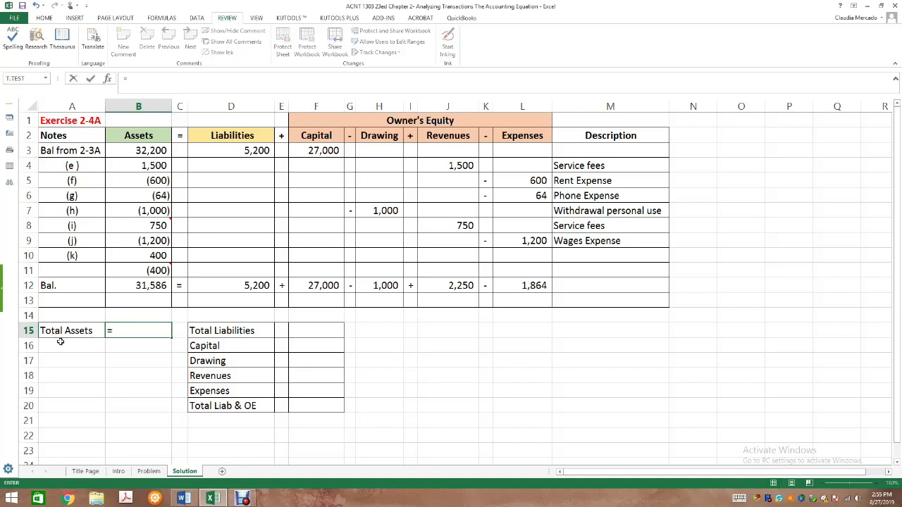
{"action": "left_click", "coordinate": [144, 288]}
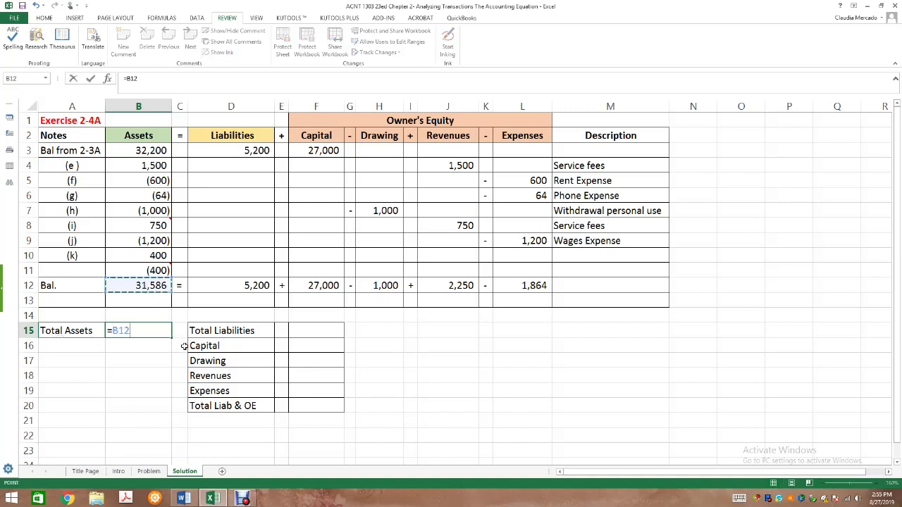
{"action": "key", "text": "Return"}
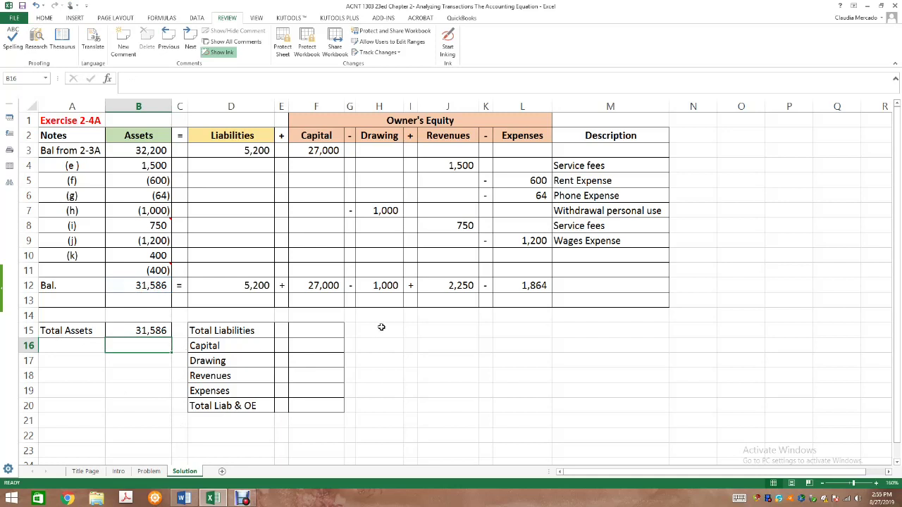
{"action": "left_click", "coordinate": [324, 332]}
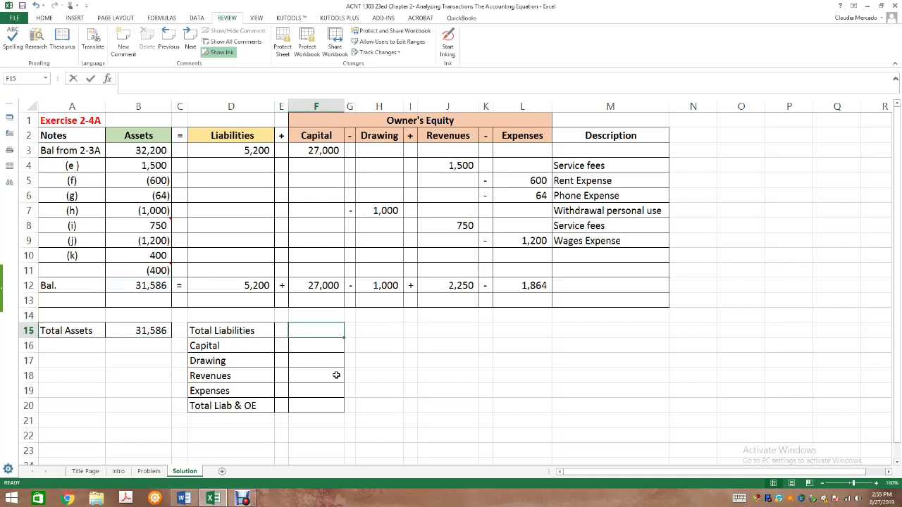
{"action": "type", "text": "="}
{"action": "left_click", "coordinate": [240, 289]}
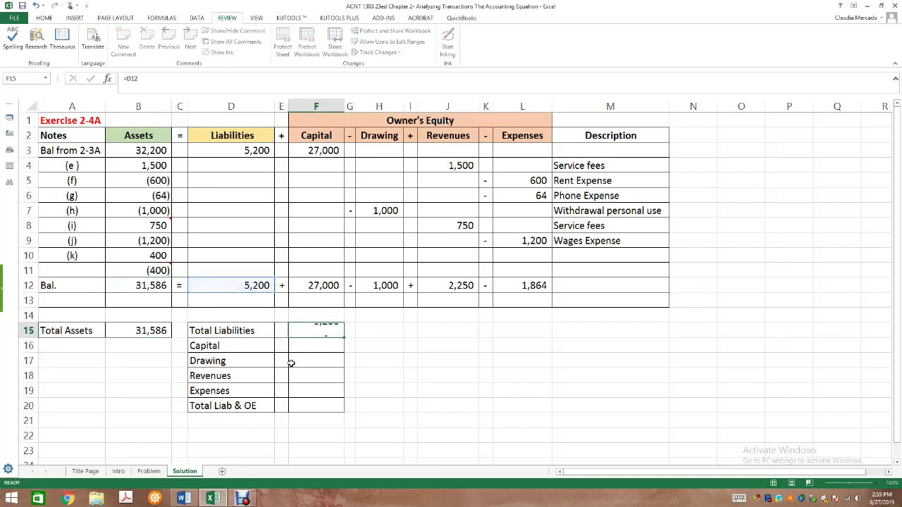
{"action": "key", "text": "Return"}
{"action": "type", "text": "="}
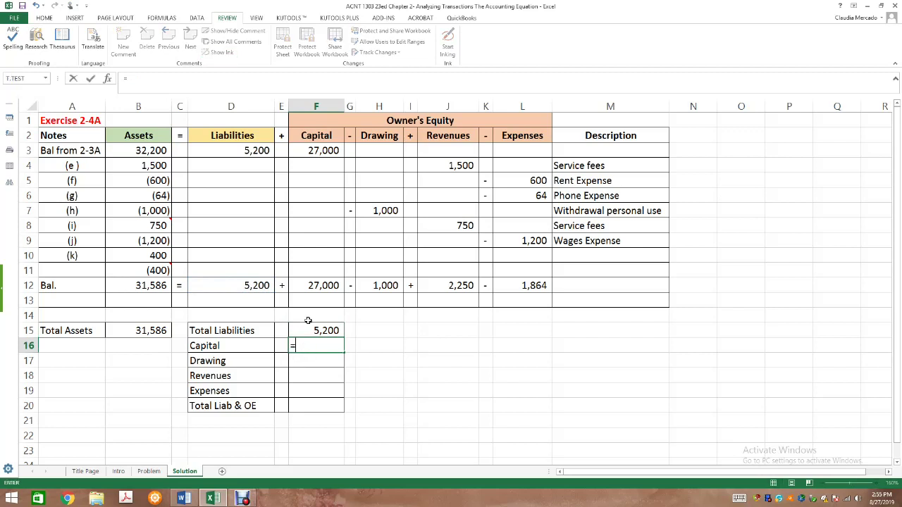
{"action": "left_click", "coordinate": [317, 286]}
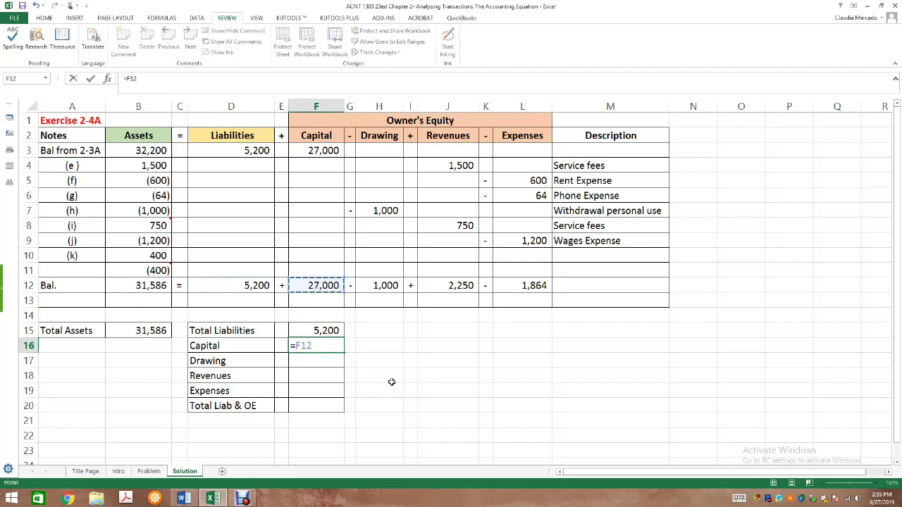
{"action": "key", "text": "Return"}
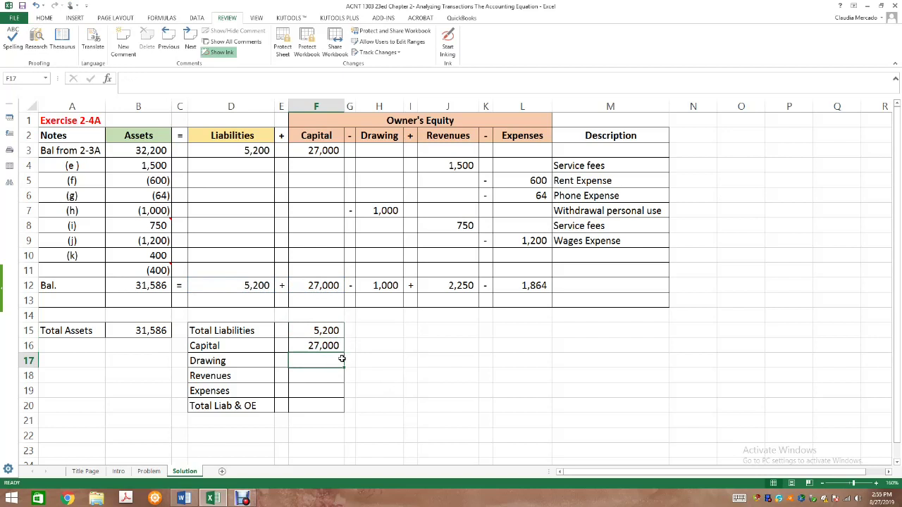
- Link Drawing (1,000), Revenues to J12 (2,250), and Expenses as =-L12 (1,864)
{"action": "type", "text": "=-"}
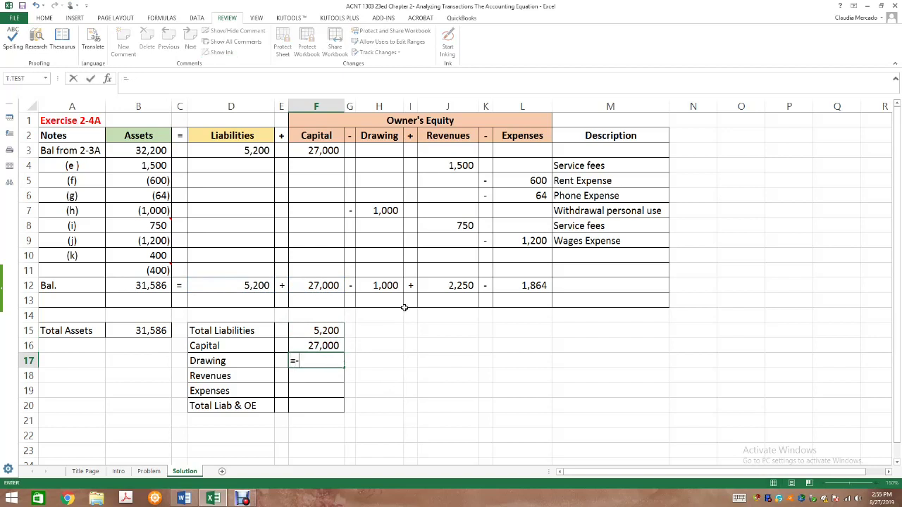
{"action": "left_click", "coordinate": [386, 286]}
{"action": "key", "text": "ctrl+Return"}
{"action": "key", "text": "Return"}
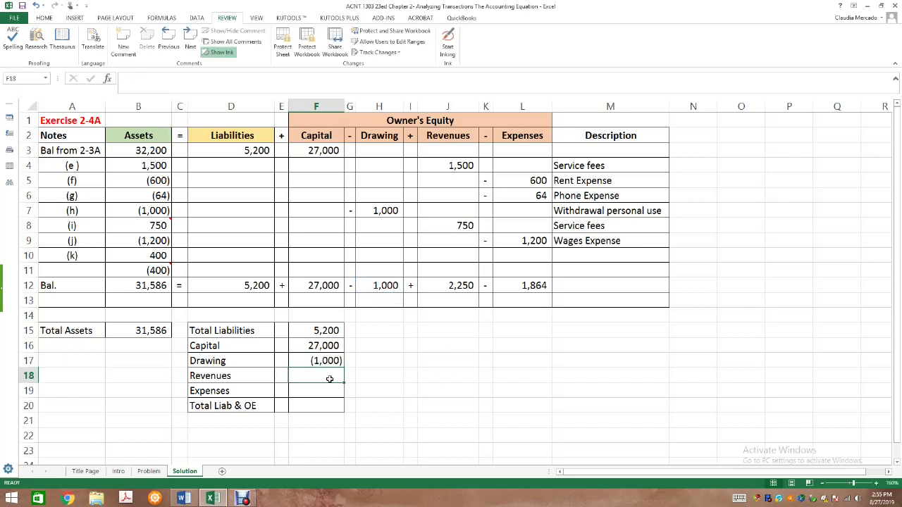
{"action": "type", "text": "="}
{"action": "left_click", "coordinate": [454, 289]}
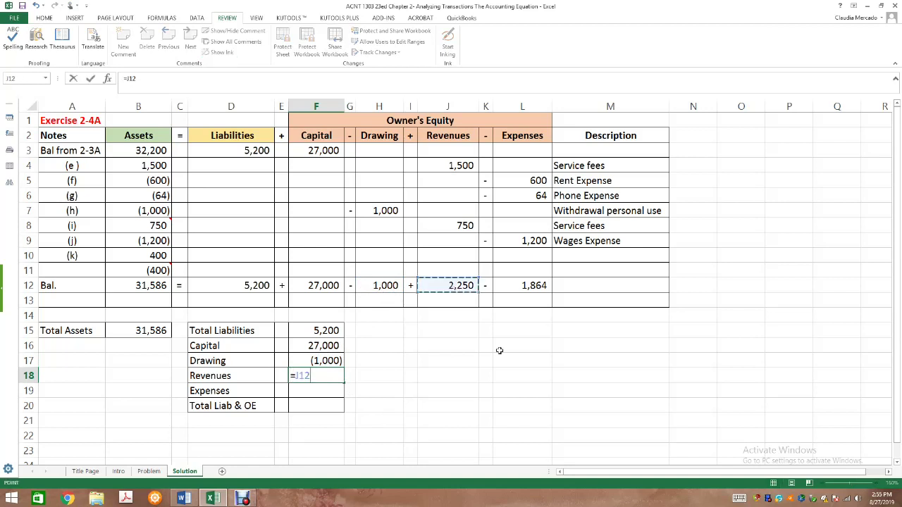
{"action": "key", "text": "Return"}
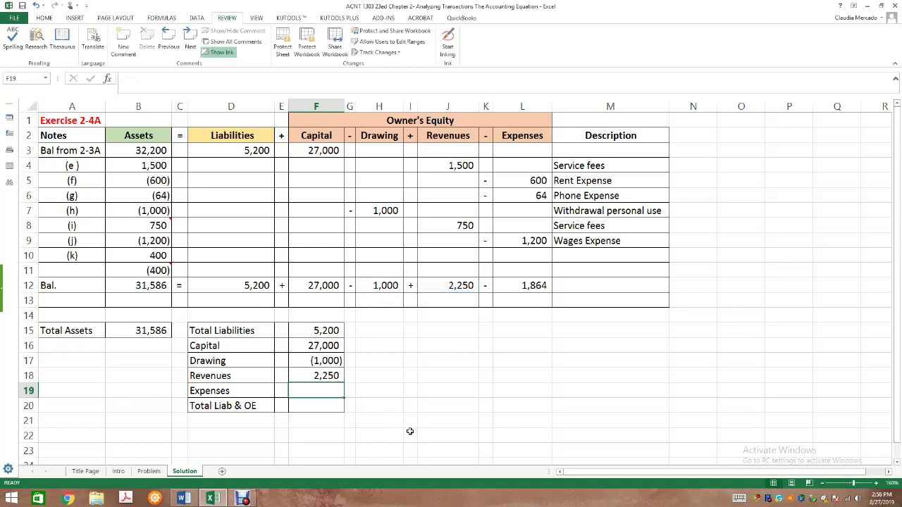
{"action": "type", "text": "=-"}
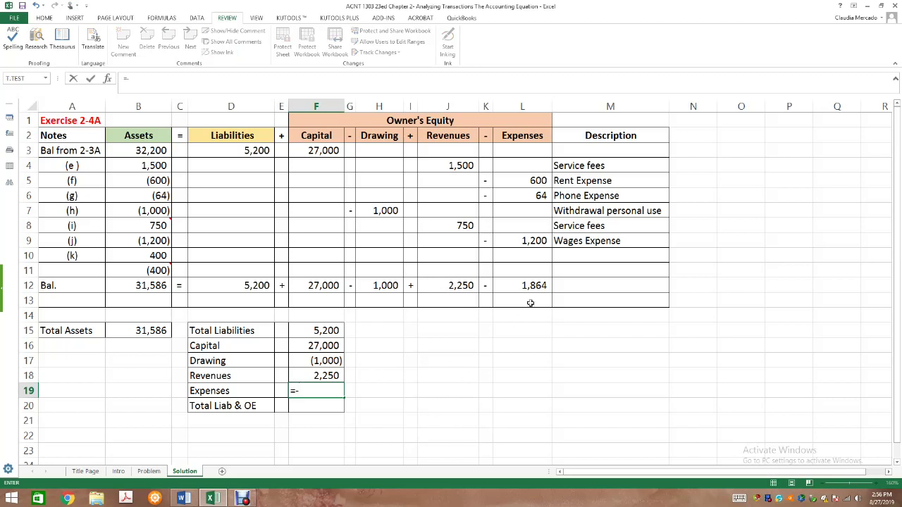
{"action": "left_click", "coordinate": [534, 287]}
{"action": "key", "text": "Return"}
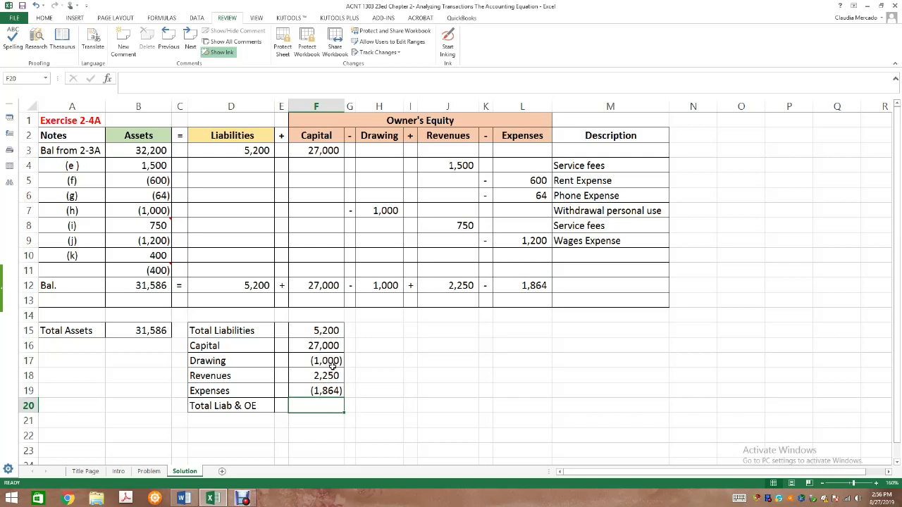
- Total Liab & OE with =SUM(F15:F19), giving 31,586
{"action": "type", "text": "=sum("}
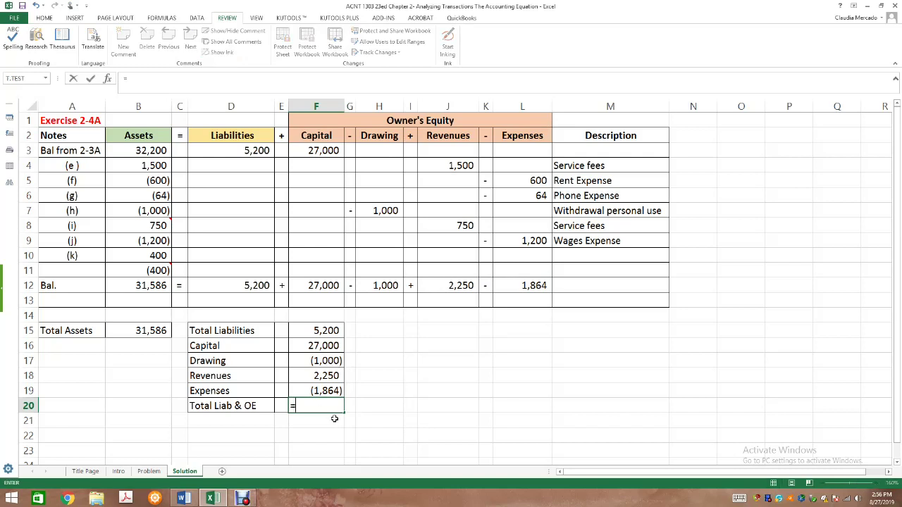
{"action": "left_click_drag", "start_coordinate": [331, 332], "coordinate": [337, 391]}
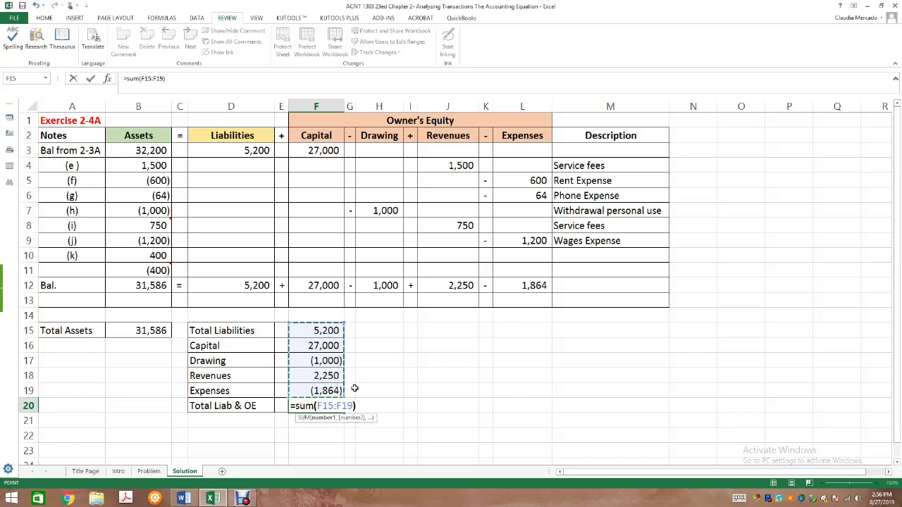
{"action": "key", "text": "Return"}
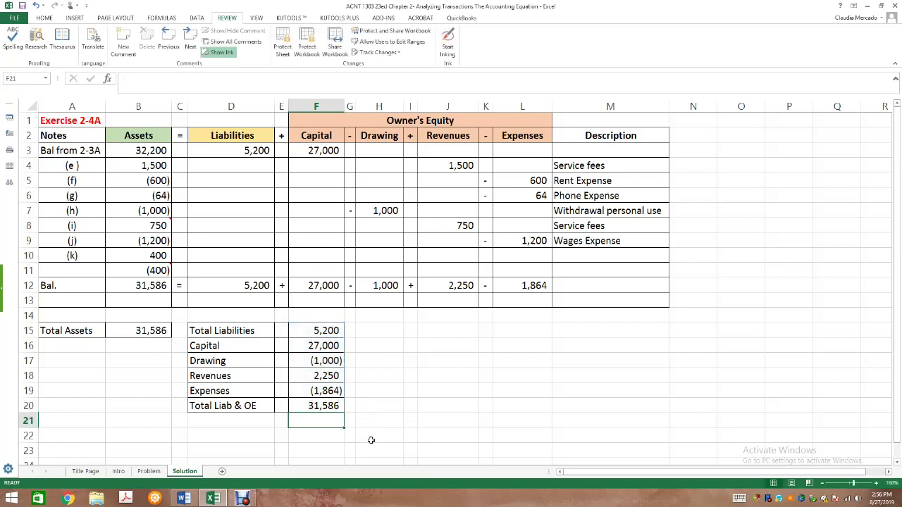
{"action": "left_click", "coordinate": [329, 409]}
- Fill the Total Liab & OE and Total Assets cells yellow
{"action": "left_click", "coordinate": [44, 17]}
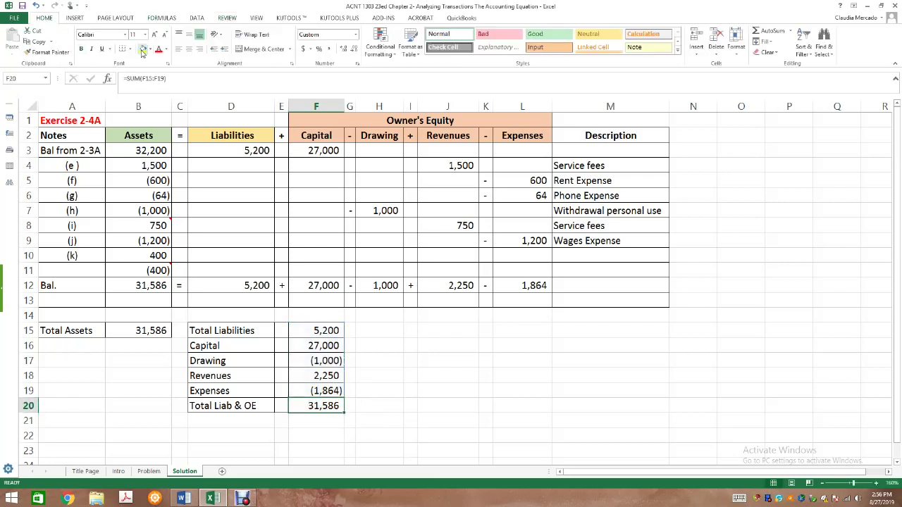
{"action": "left_click", "coordinate": [143, 49]}
{"action": "left_click", "coordinate": [148, 330]}
{"action": "left_click", "coordinate": [143, 48]}
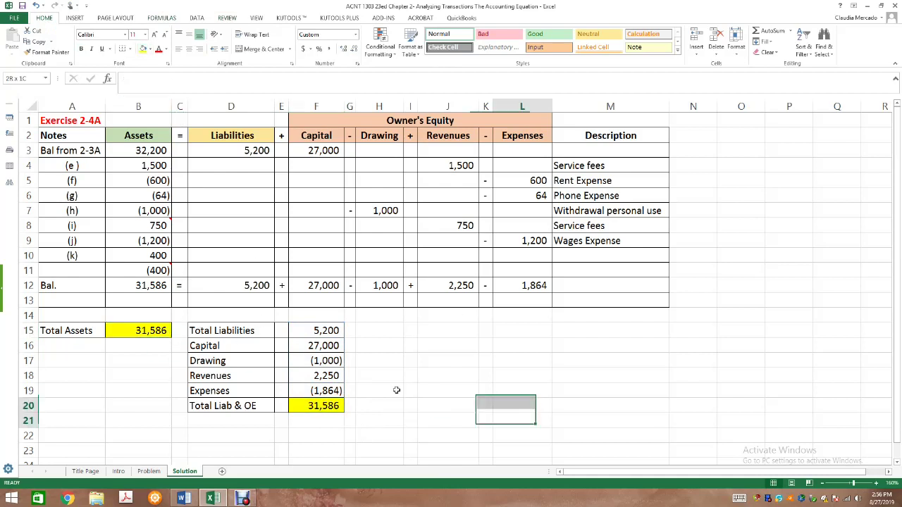
{"action": "left_click", "coordinate": [329, 407]}
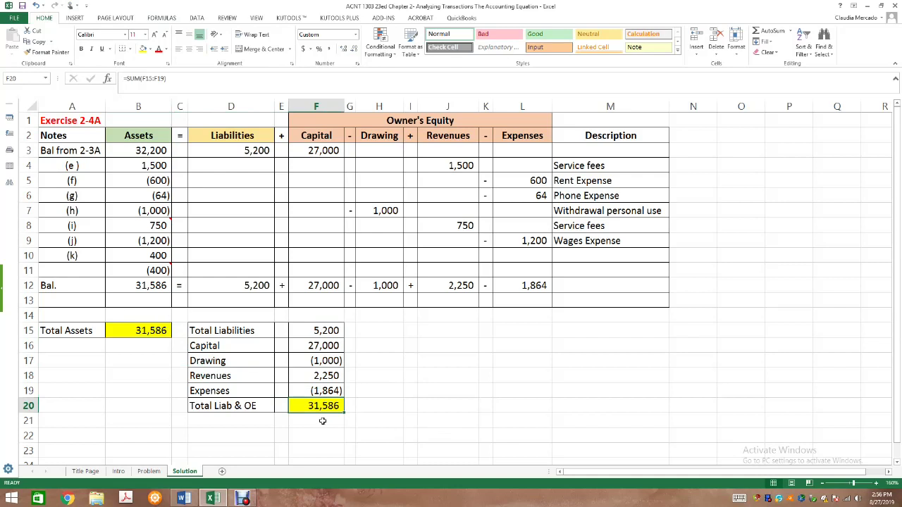